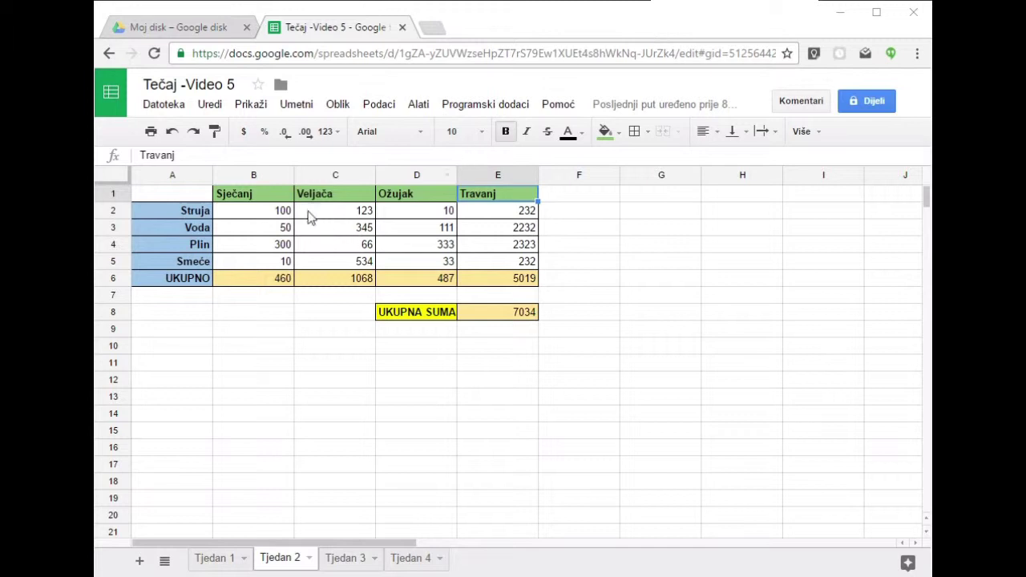
# Inspect the month table from Sječanj down to UKUPNO, and the UKUPNA SUMA total formula.
pyautogui.click(269, 196)
pyautogui.press('Down')
pyautogui.press('Up')
pyautogui.press('Down')
pyautogui.press('Up')
pyautogui.hotkey('shift', 'Right')
pyautogui.hotkey('shift', 'Right')
pyautogui.hotkey('shift', 'Right')
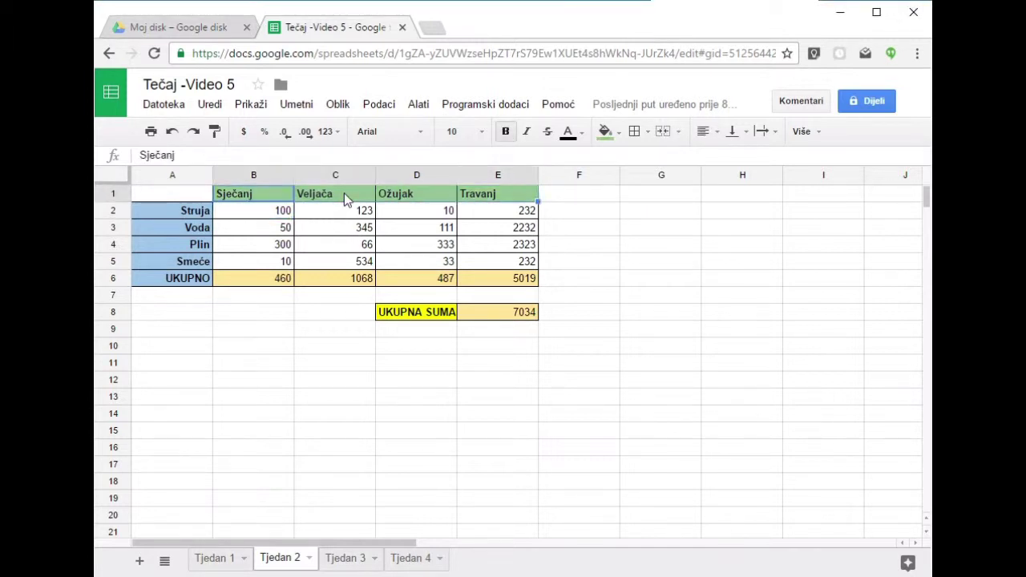
pyautogui.hotkey('shift', 'Down')
pyautogui.hotkey('shift', 'Down')
pyautogui.hotkey('shift', 'Down')
pyautogui.hotkey('shift', 'Down')
pyautogui.hotkey('shift', 'Down')
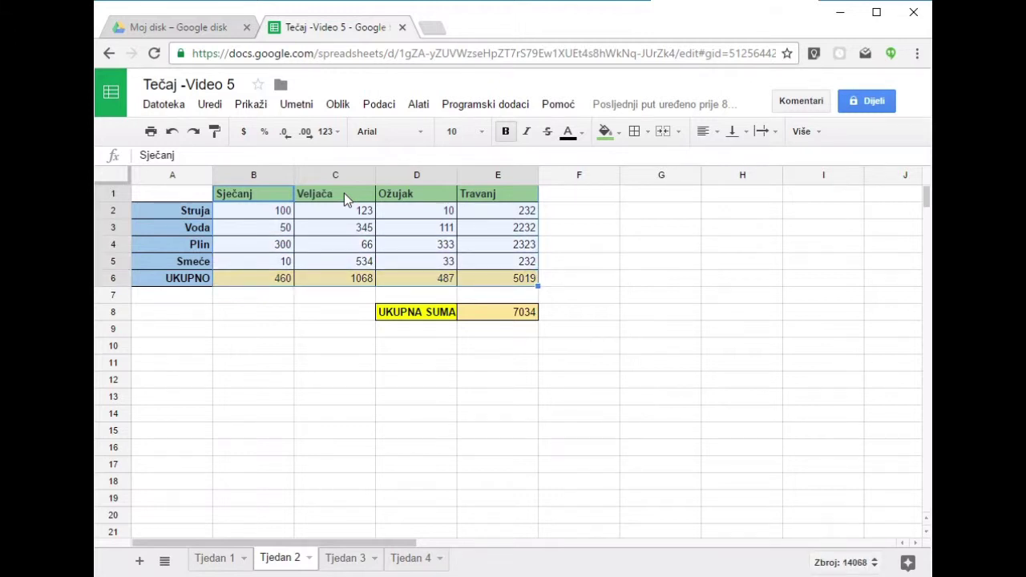
pyautogui.click(263, 313)
pyautogui.click(520, 316)
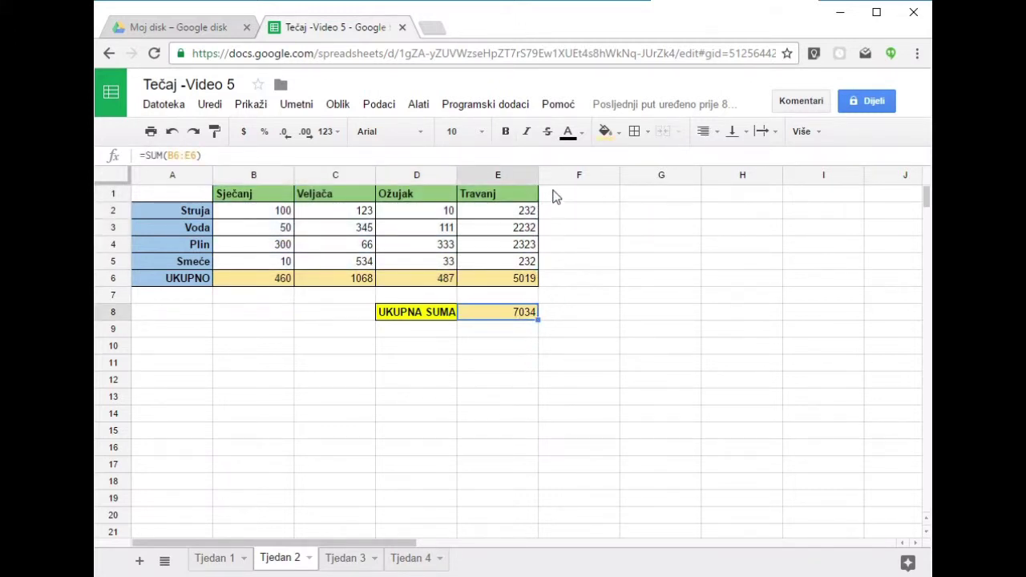
# Enter the headers Svibanj in F1 and Lipanj in G1, right of Travanj.
pyautogui.click(263, 195)
pyautogui.click(340, 194)
pyautogui.click(491, 199)
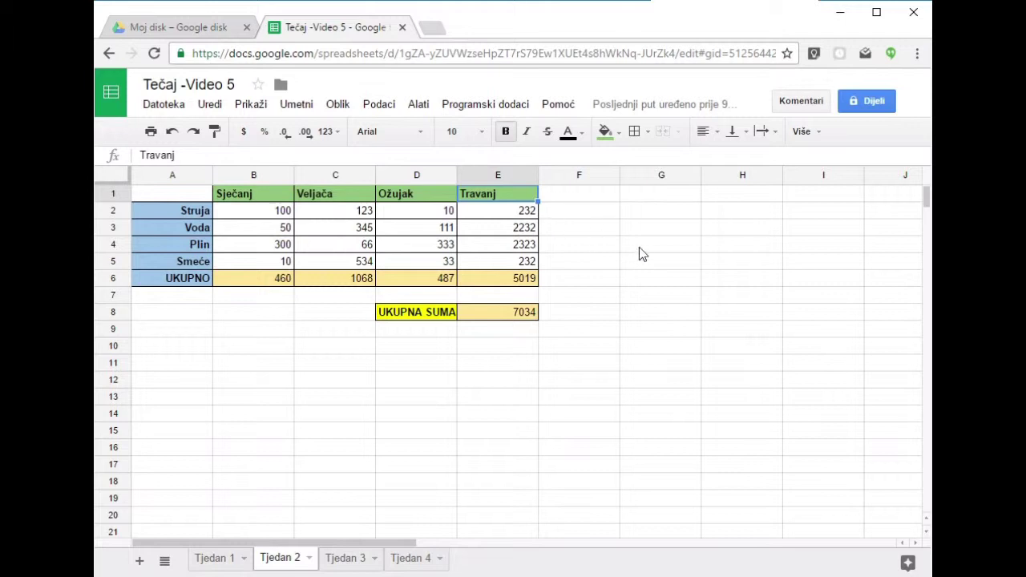
pyautogui.click(596, 197)
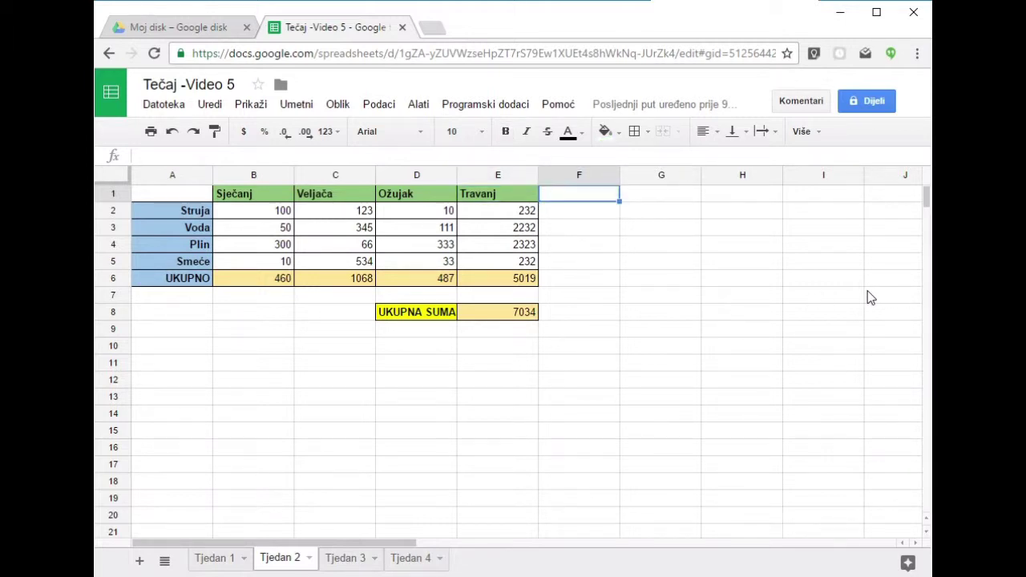
pyautogui.write('Sv')
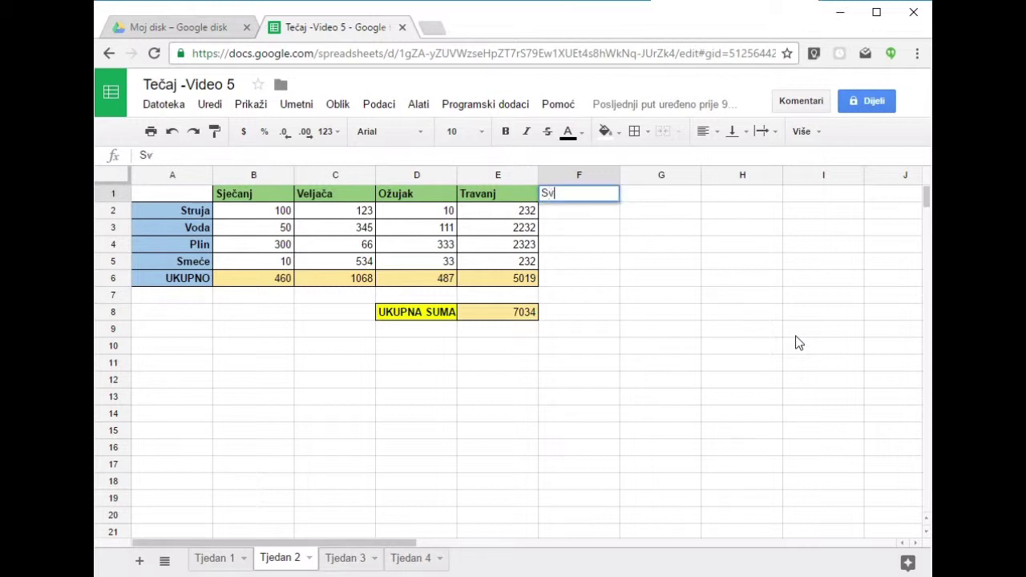
pyautogui.write('ibanj')
pyautogui.press('Tab')
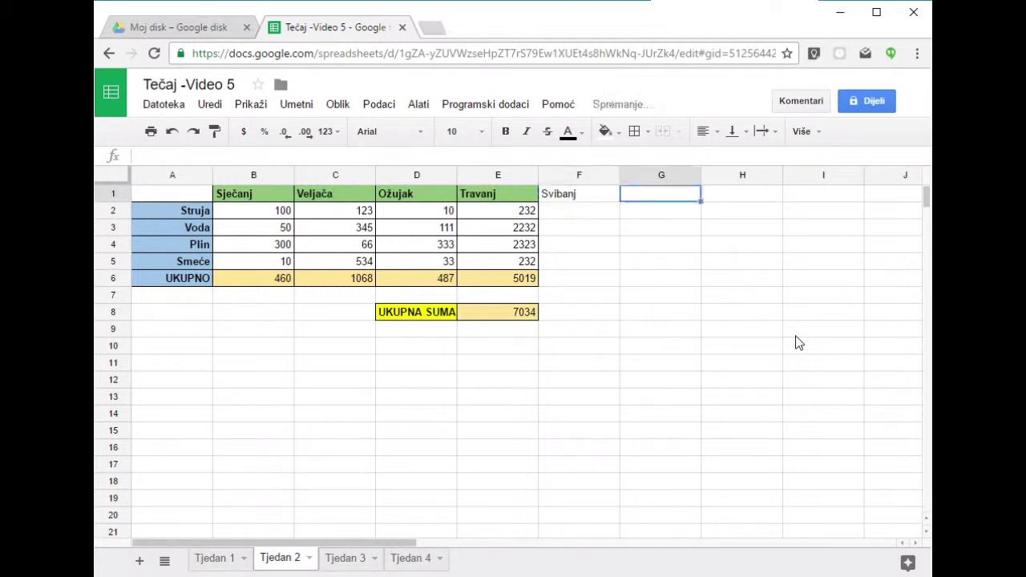
pyautogui.write('Lipanj')
pyautogui.press('Tab')
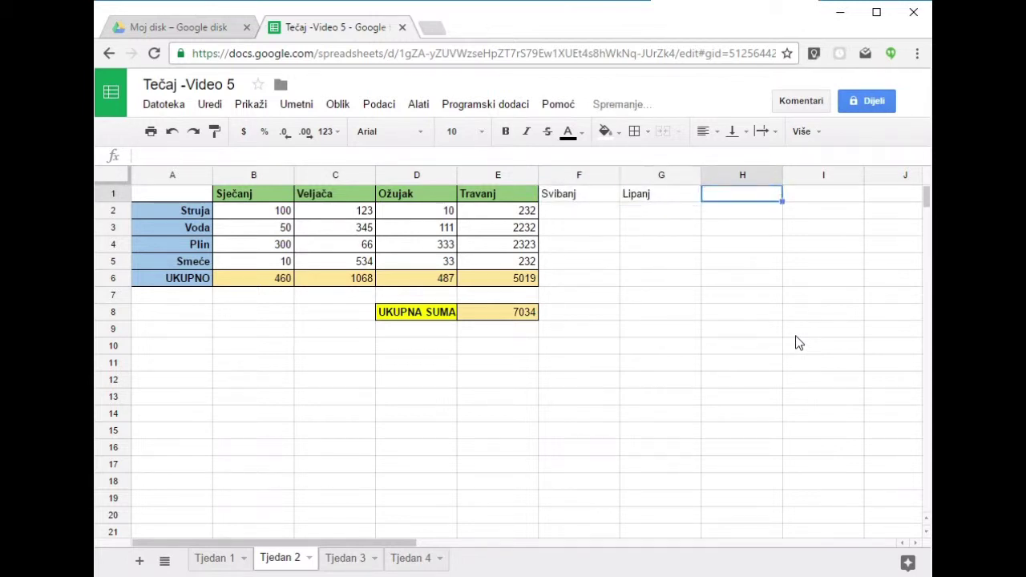
pyautogui.press('Left')
pyautogui.press('Left')
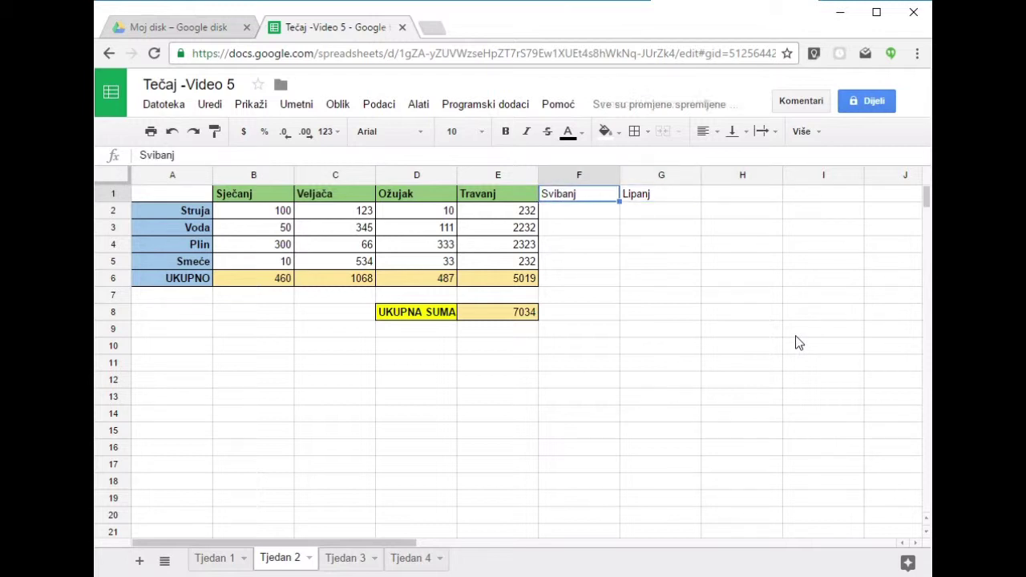
# Fill the Svibanj and Lipanj headers green and their UKUPNO cells F6:G6 peach.
pyautogui.keyDown('shift'); pyautogui.click(676, 200); pyautogui.keyUp('shift')
pyautogui.click(605, 131)
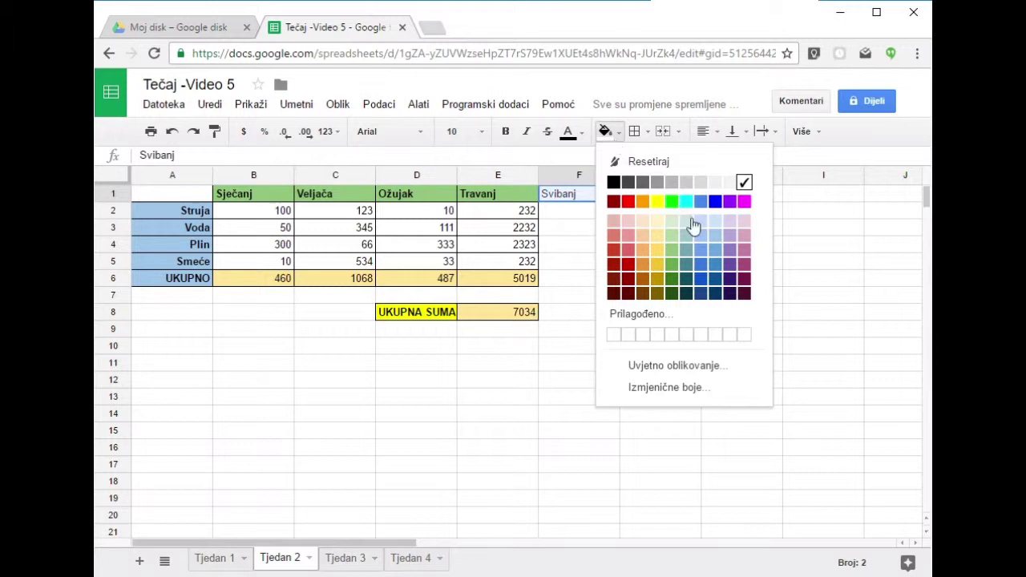
pyautogui.click(670, 249)
pyautogui.click(633, 256)
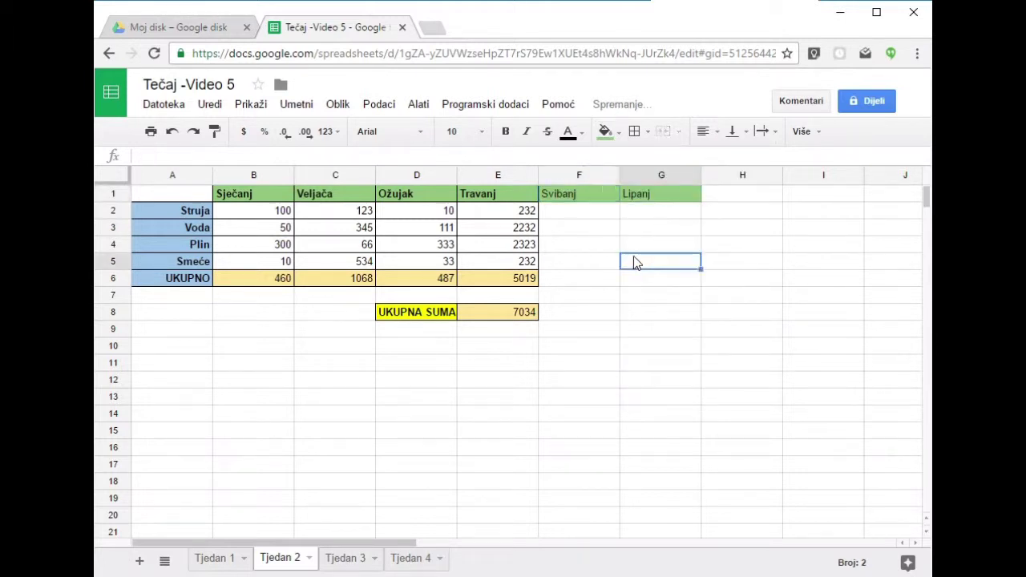
pyautogui.click(564, 215)
pyautogui.moveTo(569, 278); pyautogui.dragTo(650, 273)
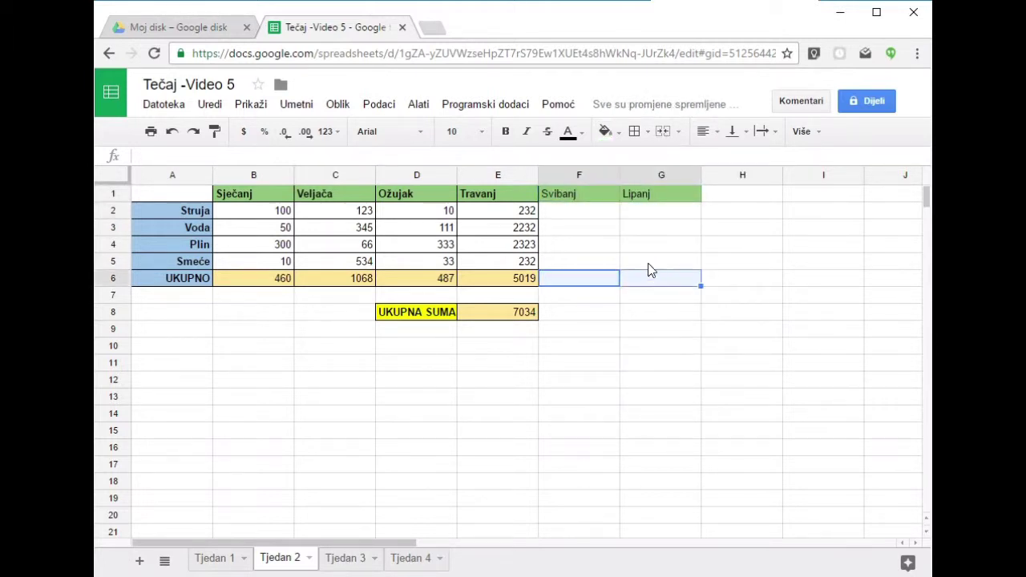
pyautogui.click(606, 131)
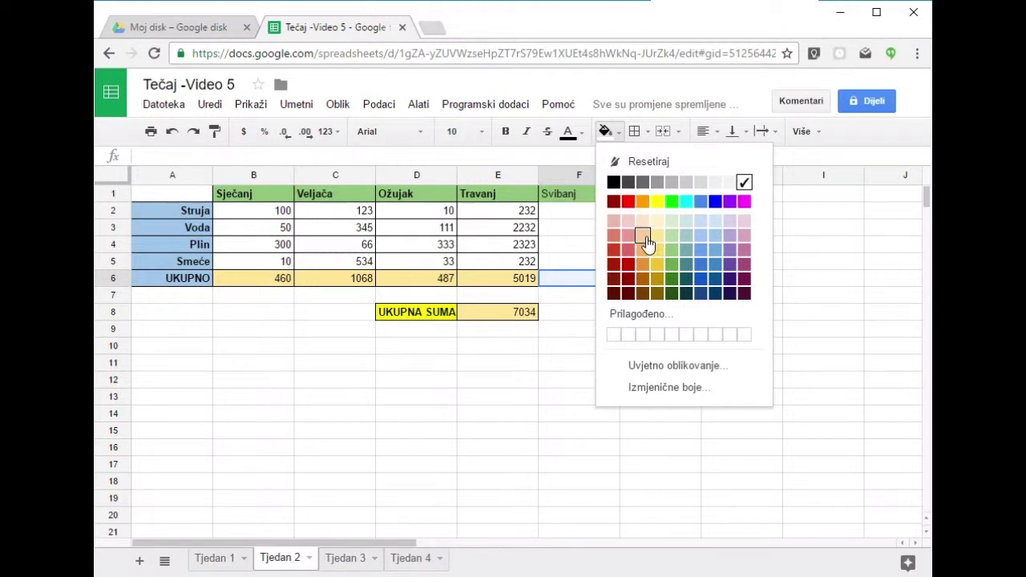
pyautogui.click(646, 238)
# Apply all borders to F1:G6 and make the Svibanj and Lipanj headers bold.
pyautogui.click(637, 319)
pyautogui.moveTo(575, 196)
pyautogui.mouseDown()
pyautogui.moveTo(685, 297)
pyautogui.moveTo(681, 280)
pyautogui.mouseUp()
pyautogui.click(634, 130)
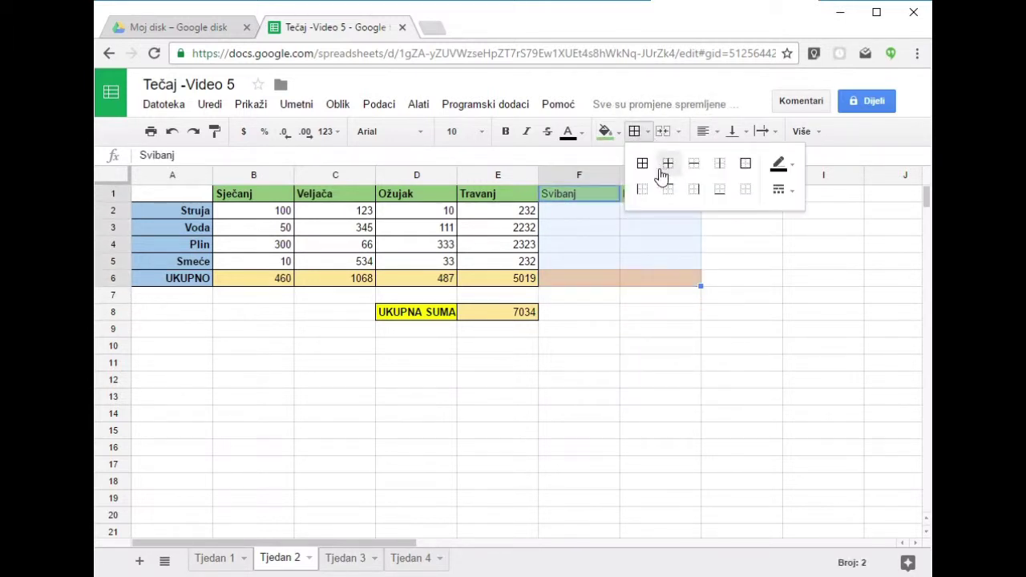
pyautogui.click(641, 164)
pyautogui.click(644, 313)
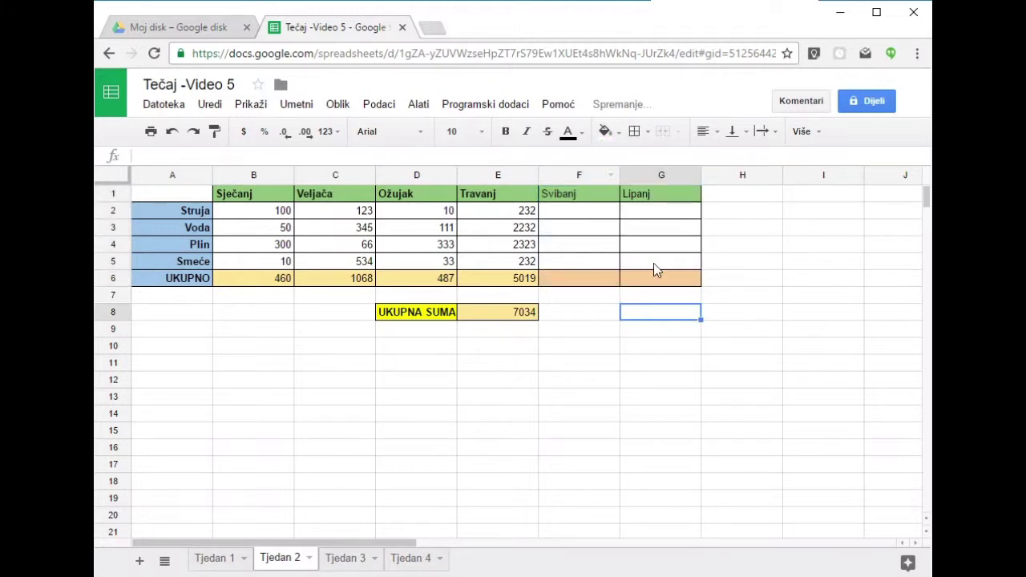
pyautogui.moveTo(577, 195); pyautogui.dragTo(650, 196)
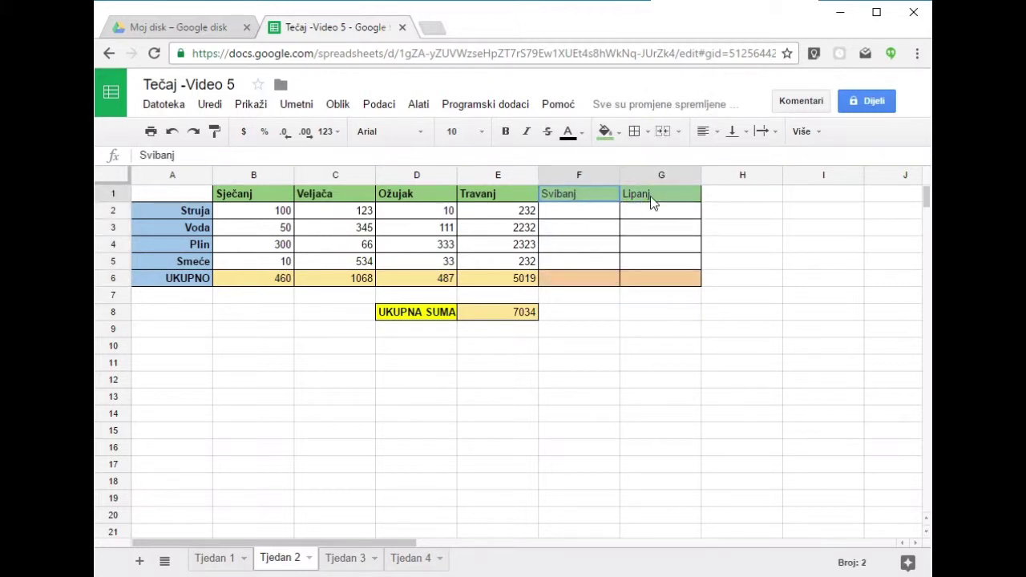
pyautogui.click(508, 131)
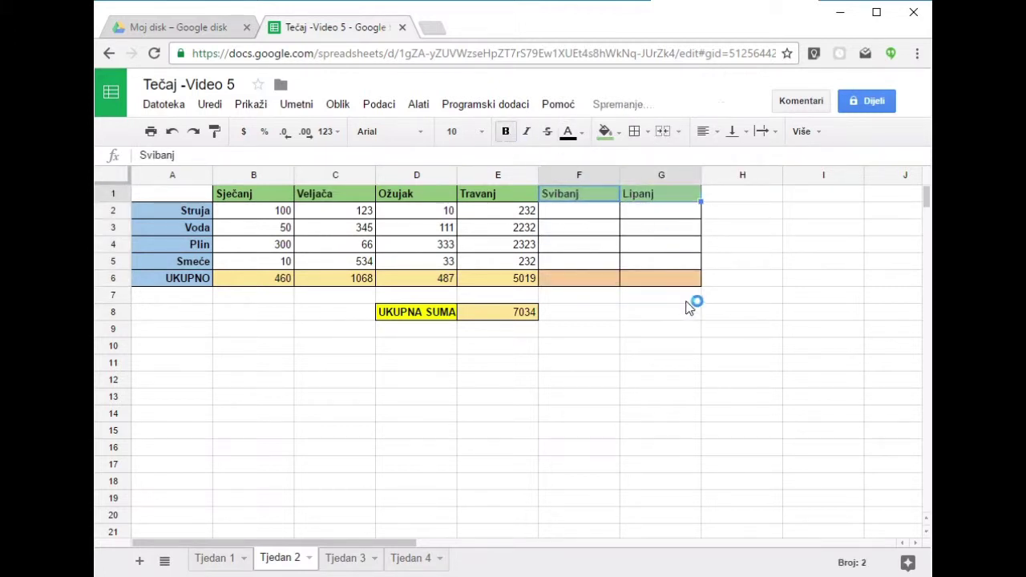
pyautogui.click(656, 330)
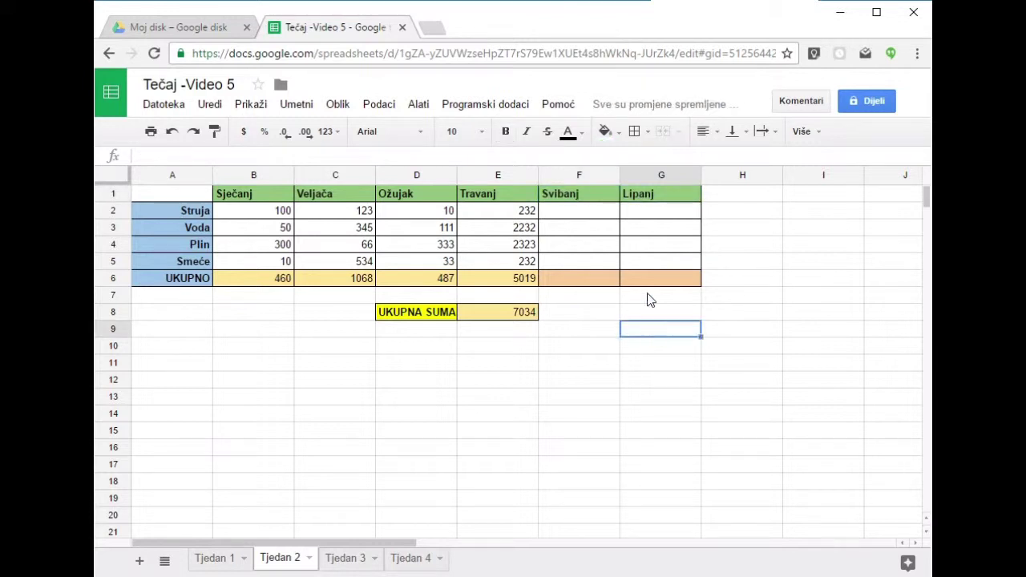
pyautogui.click(578, 174)
# Delete column F twice with Izbriši stupac, removing Svibanj, then Lipanj.
pyautogui.keyDown('shift'); pyautogui.click(657, 174); pyautogui.keyUp('shift')
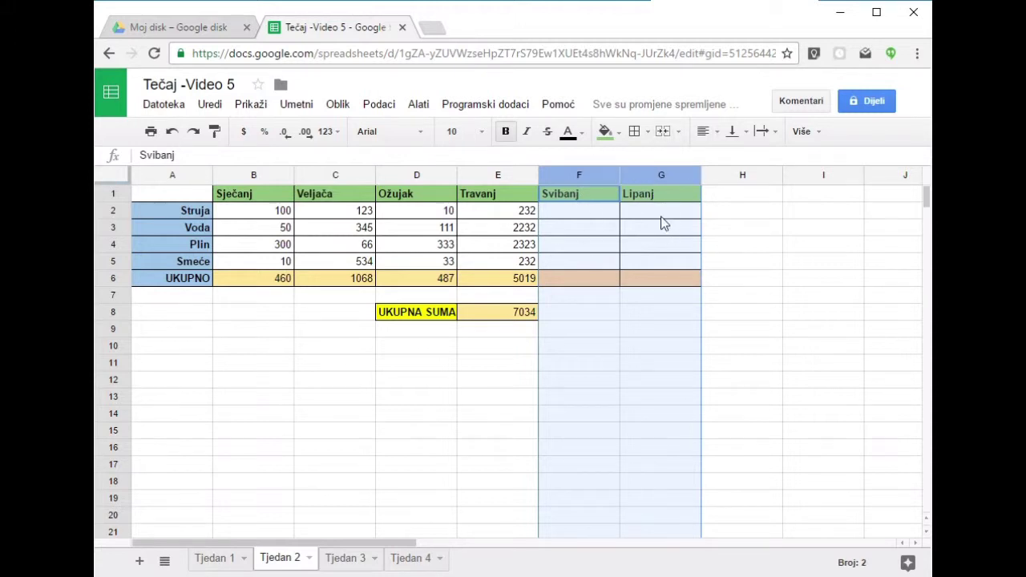
pyautogui.click(649, 344)
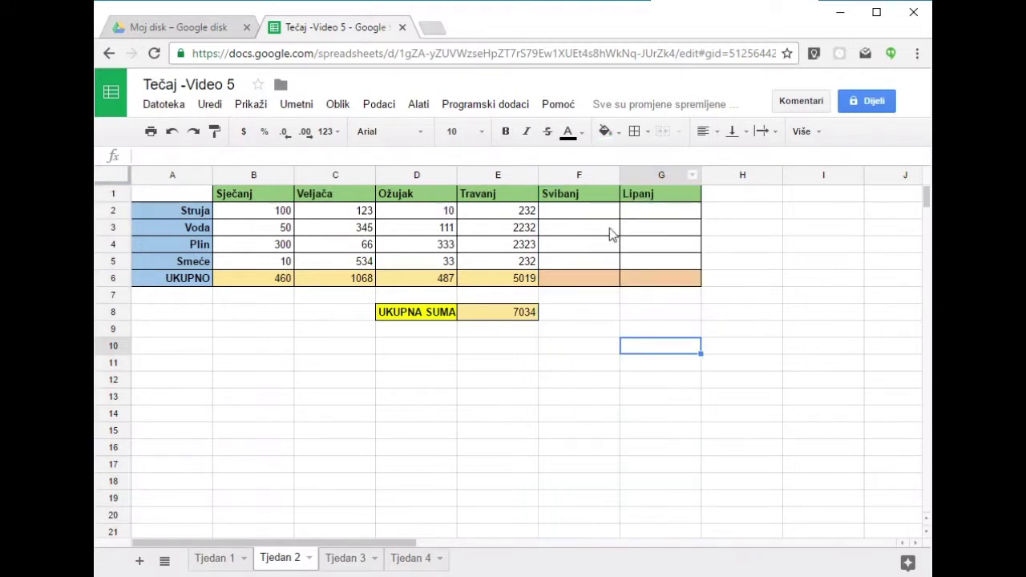
pyautogui.click(577, 172)
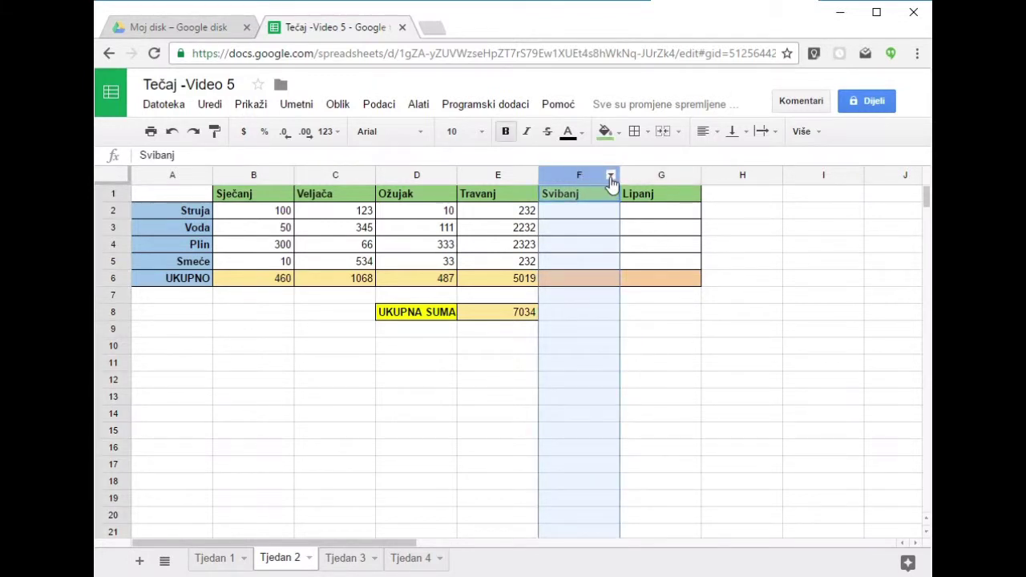
pyautogui.click(609, 175)
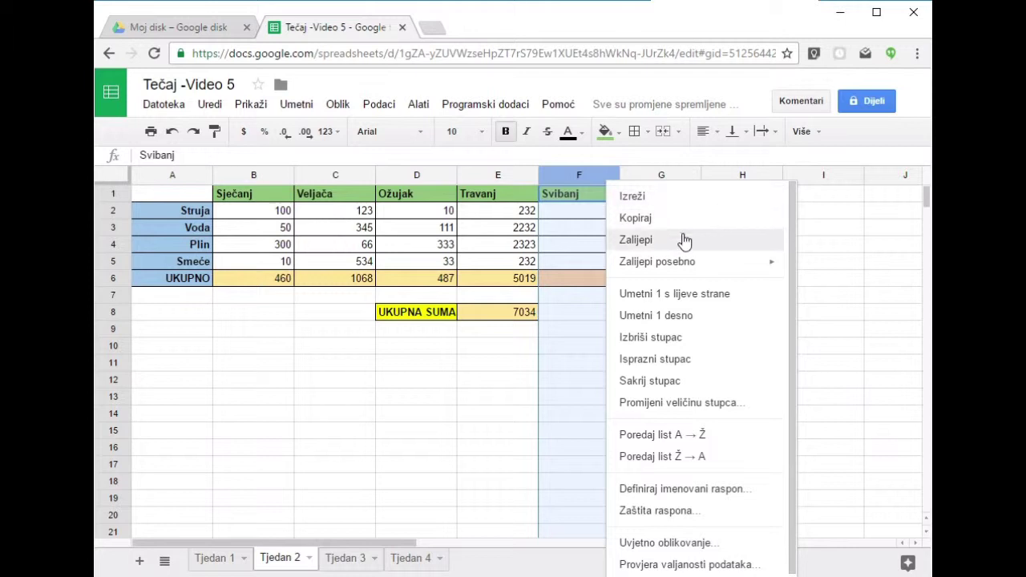
pyautogui.click(693, 348)
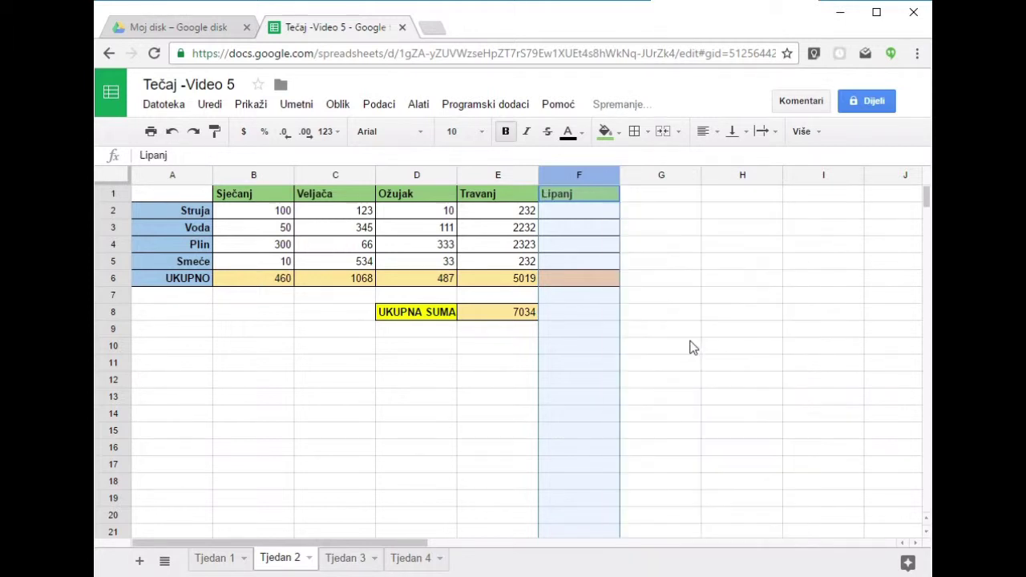
pyautogui.click(656, 215)
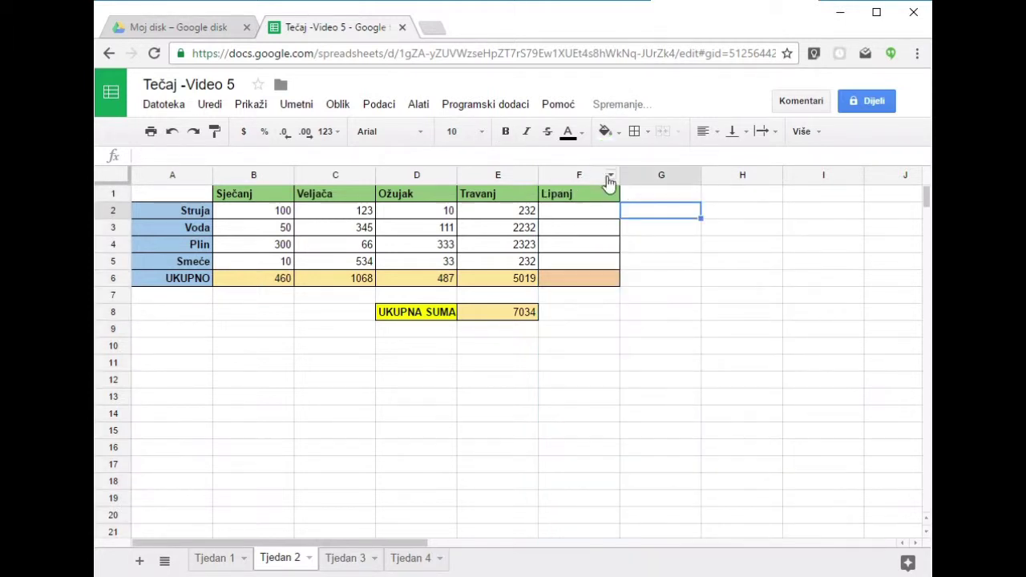
pyautogui.click(609, 176)
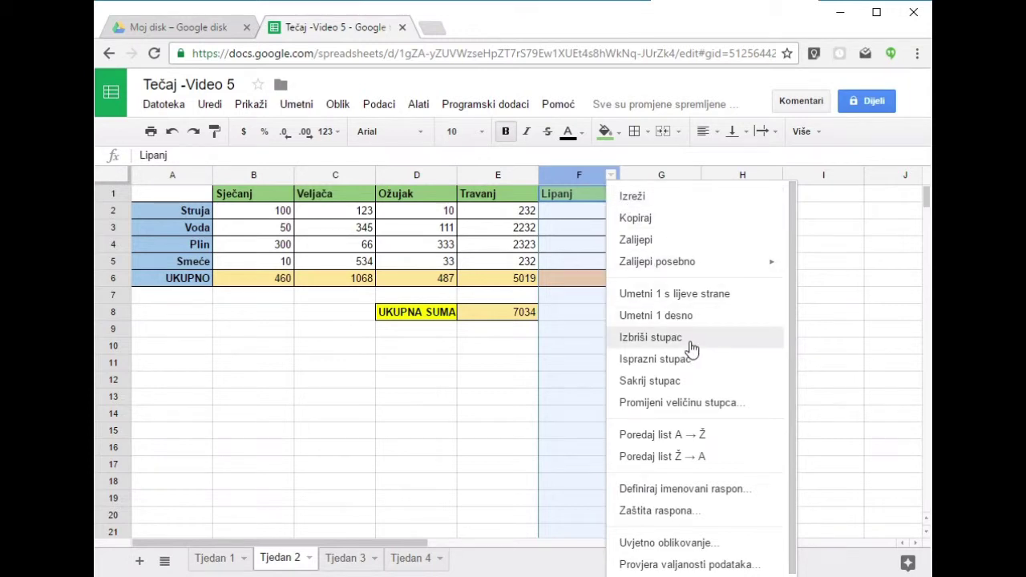
pyautogui.click(692, 347)
pyautogui.click(600, 351)
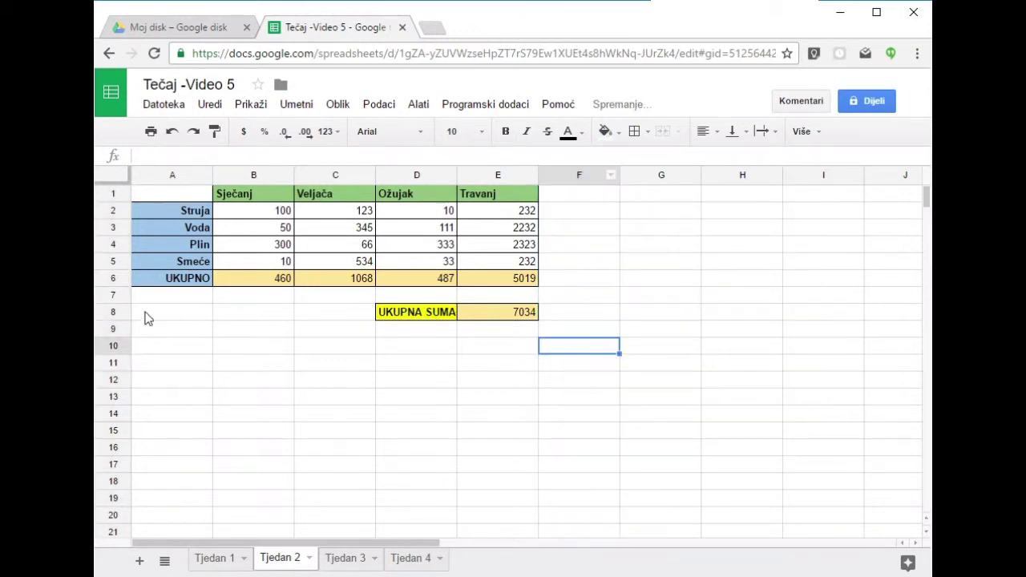
pyautogui.click(113, 312)
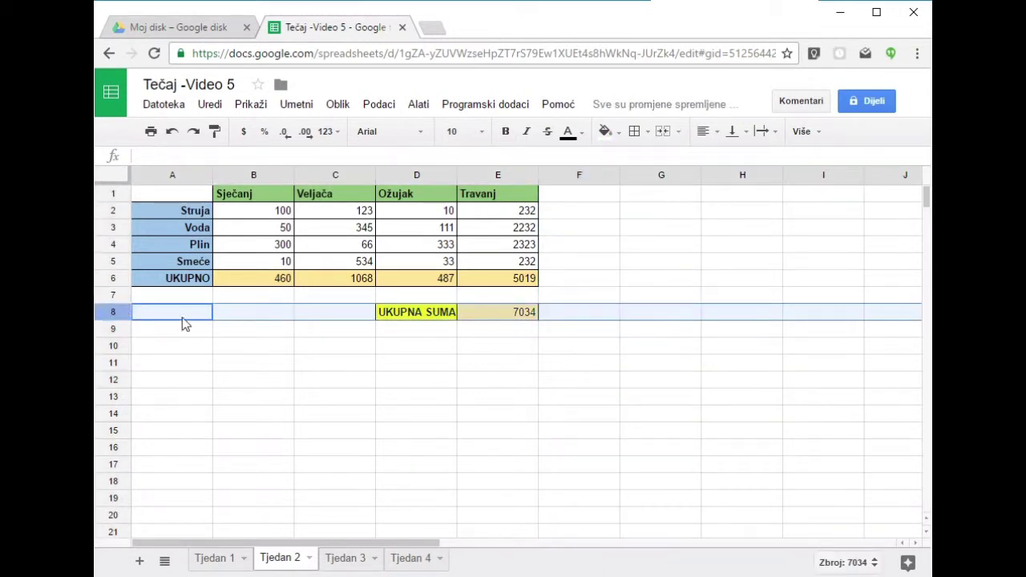
# Delete row 8 containing the UKUPNA SUMA total.
pyautogui.rightClick(117, 311)
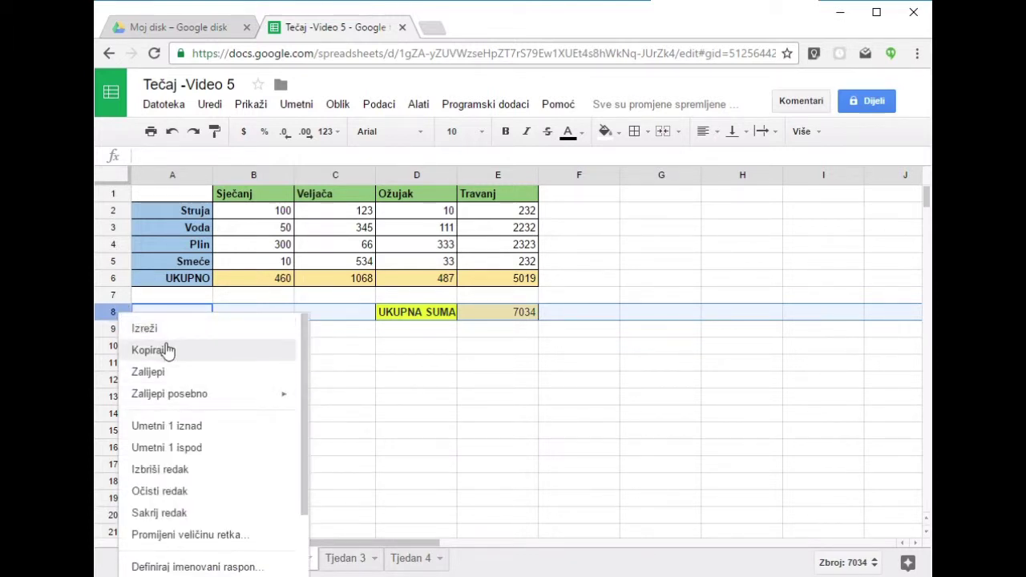
pyautogui.click(183, 473)
pyautogui.click(609, 362)
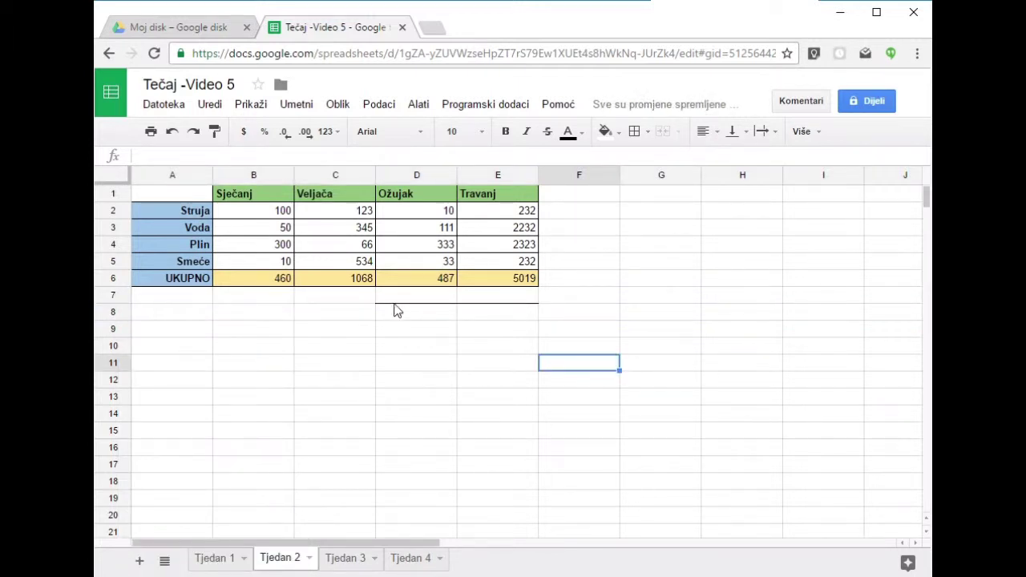
# Remove the leftover border line from cells D8:E8.
pyautogui.moveTo(395, 307); pyautogui.dragTo(502, 314)
pyautogui.click(646, 131)
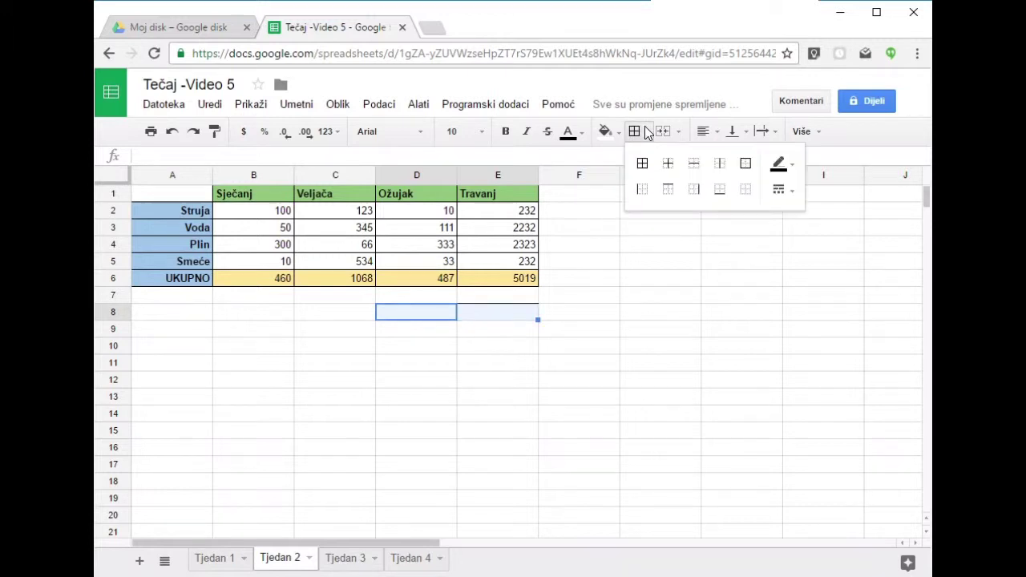
pyautogui.click(748, 195)
pyautogui.click(582, 353)
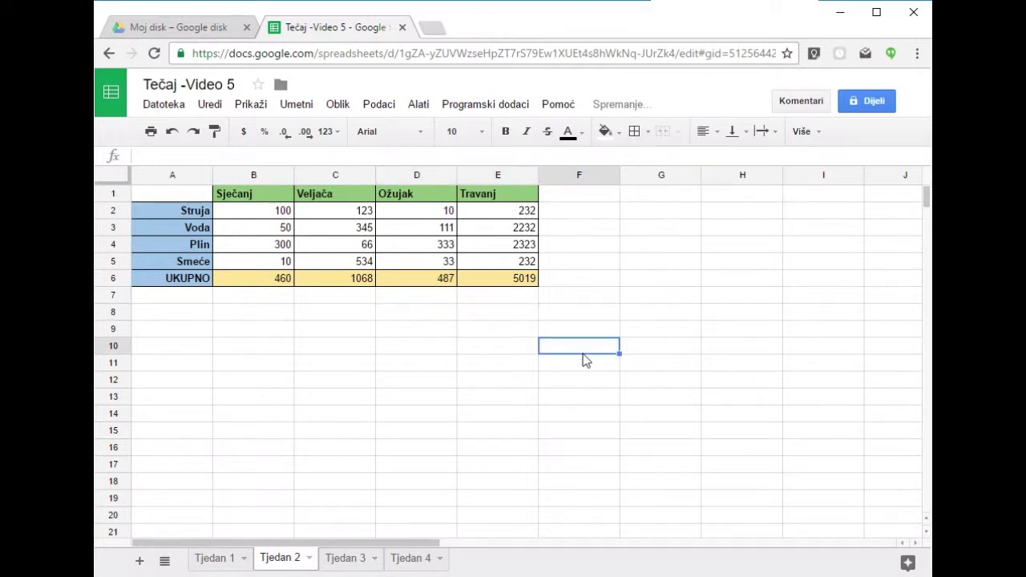
pyautogui.click(560, 198)
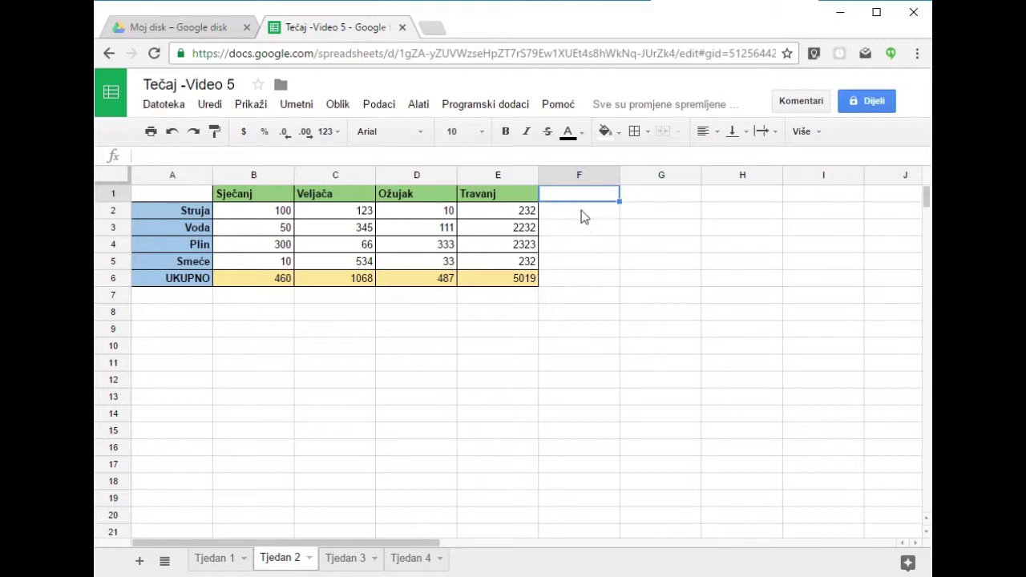
pyautogui.click(637, 201)
pyautogui.click(747, 199)
pyautogui.click(575, 278)
pyautogui.click(639, 283)
pyautogui.click(745, 284)
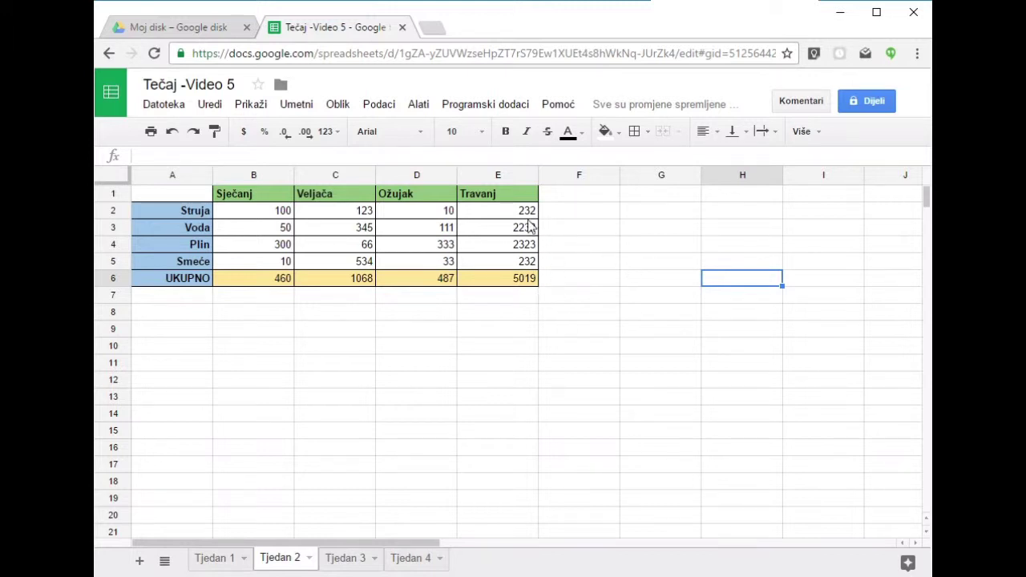
pyautogui.click(577, 265)
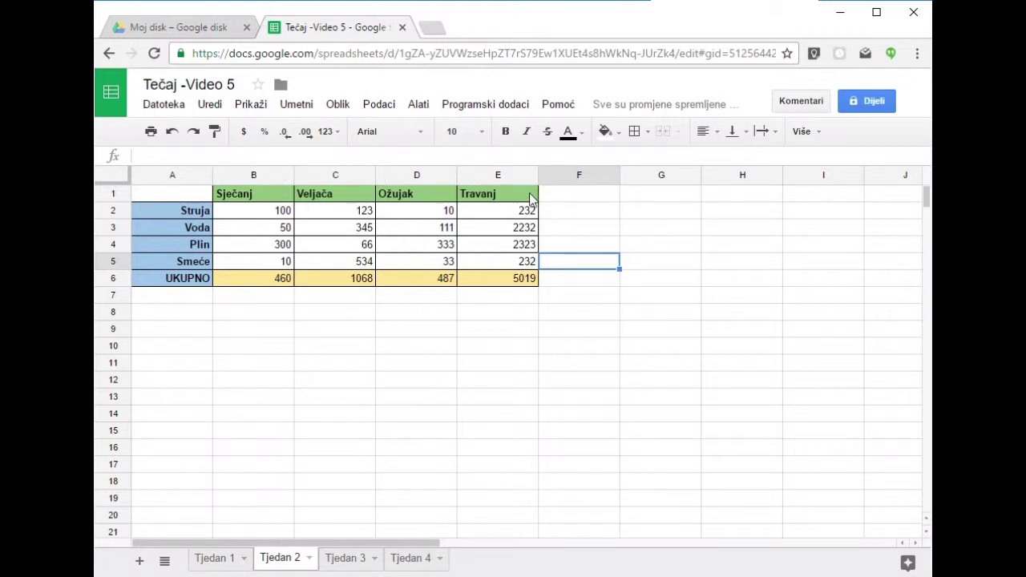
pyautogui.click(559, 196)
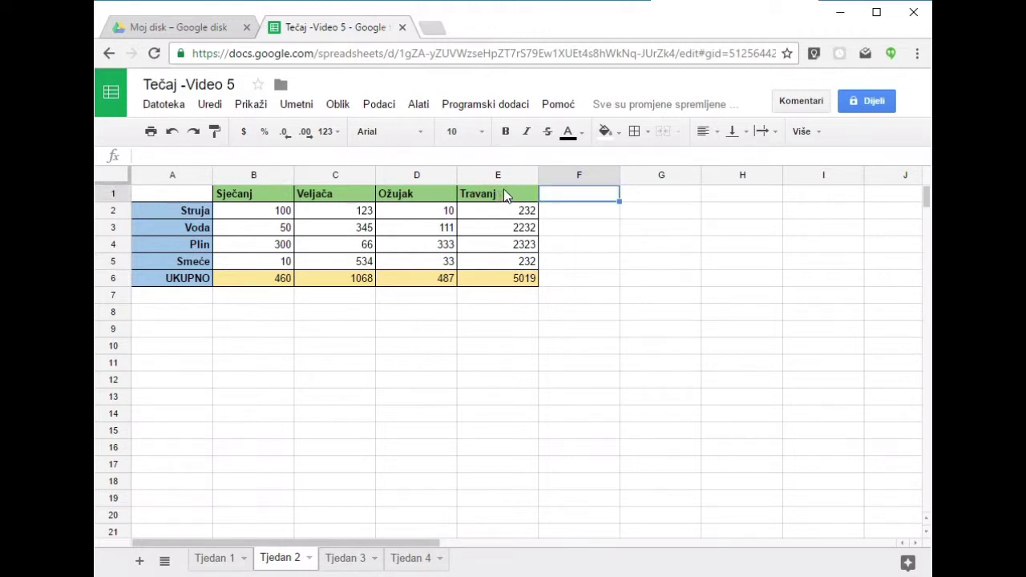
# Copy the Travanj column E1:E6 and paste it into F1:F6 using Uredi menu commands.
pyautogui.moveTo(503, 192); pyautogui.dragTo(494, 286)
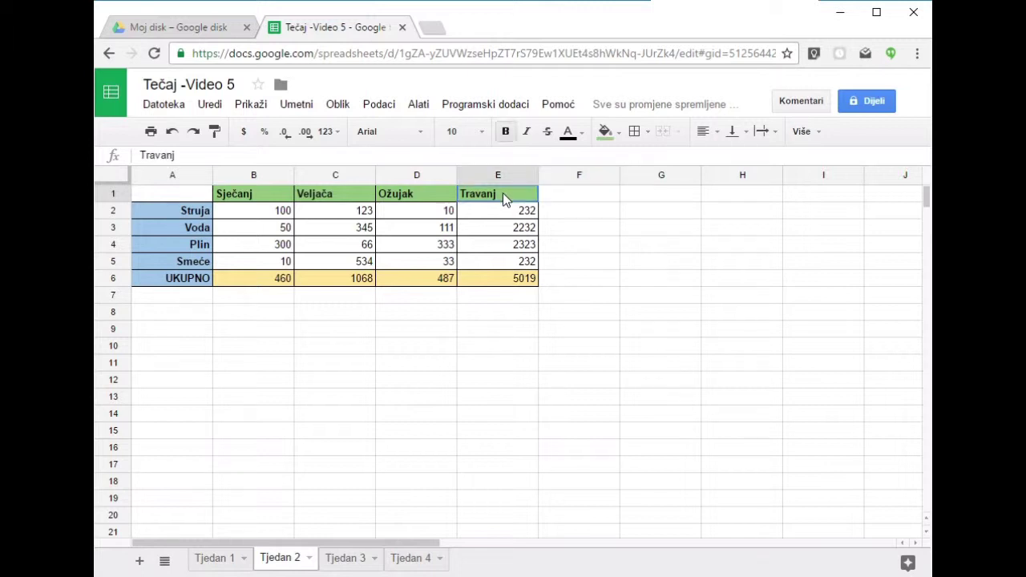
pyautogui.click(213, 105)
pyautogui.click(253, 209)
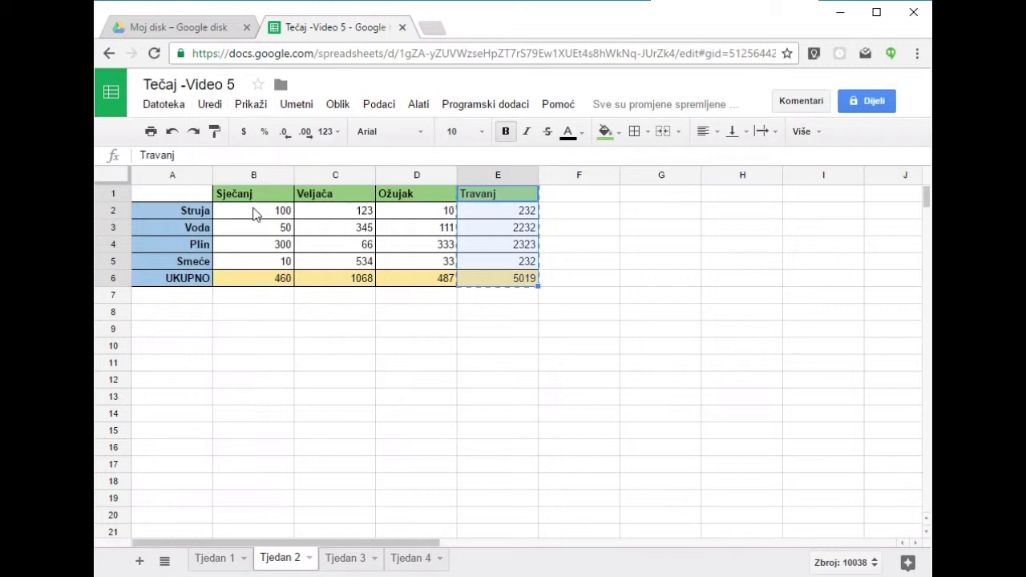
pyautogui.click(579, 197)
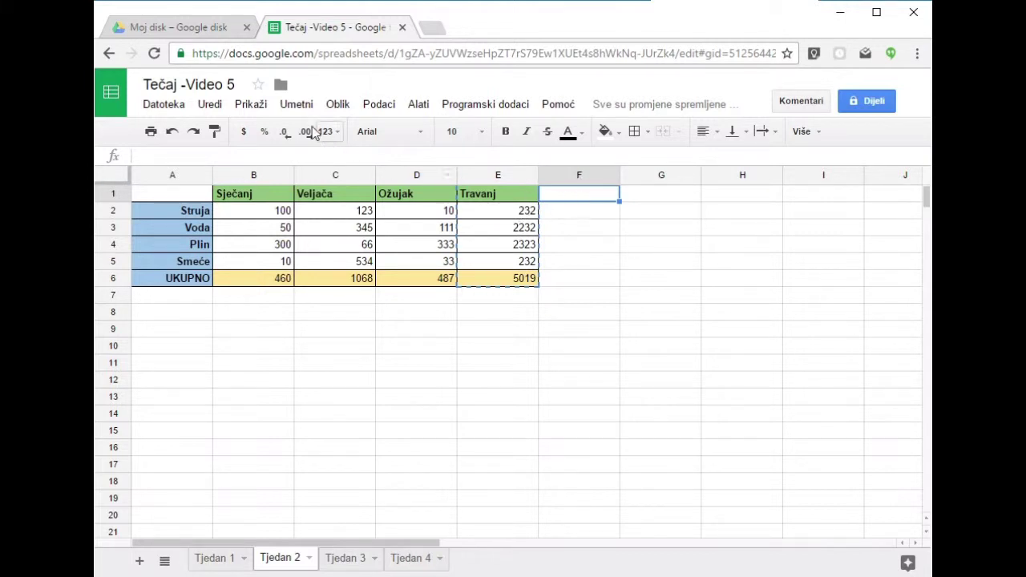
pyautogui.click(221, 106)
pyautogui.moveTo(251, 105)
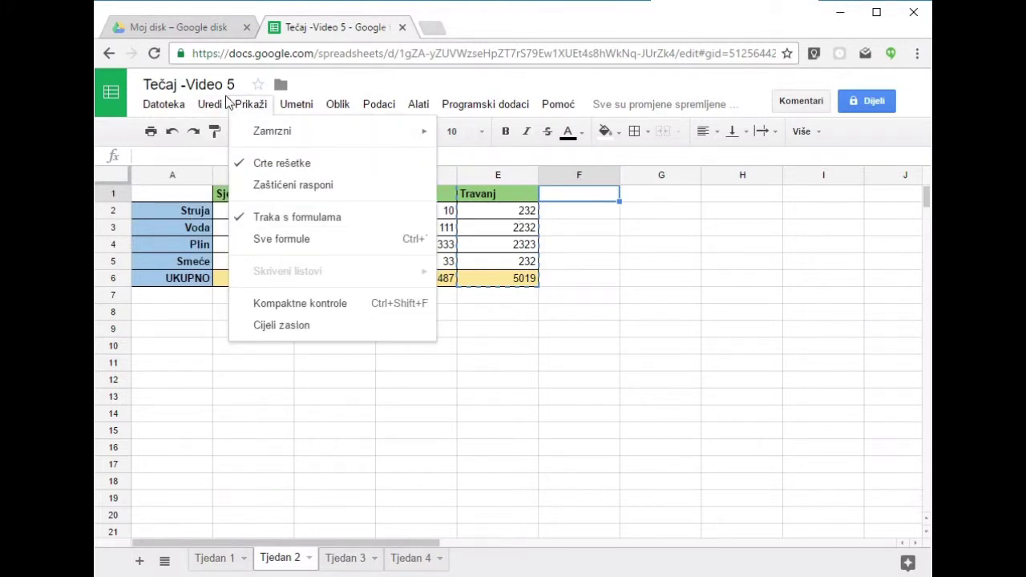
pyautogui.moveTo(210, 104)
pyautogui.click(238, 229)
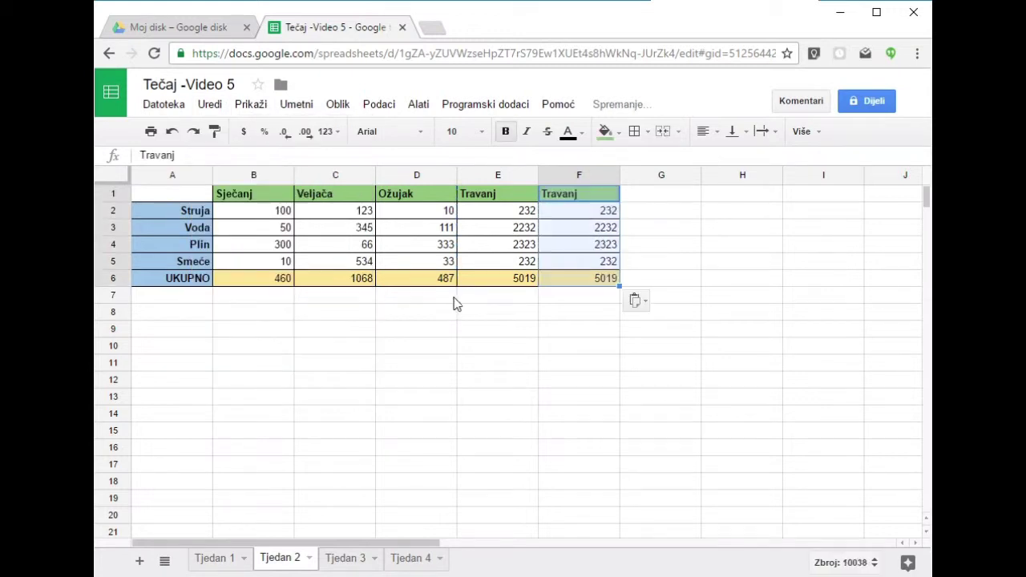
pyautogui.click(547, 332)
# Clear the copied cost values in F2:F5 so the F6 total shows 0.
pyautogui.moveTo(502, 197); pyautogui.dragTo(504, 266)
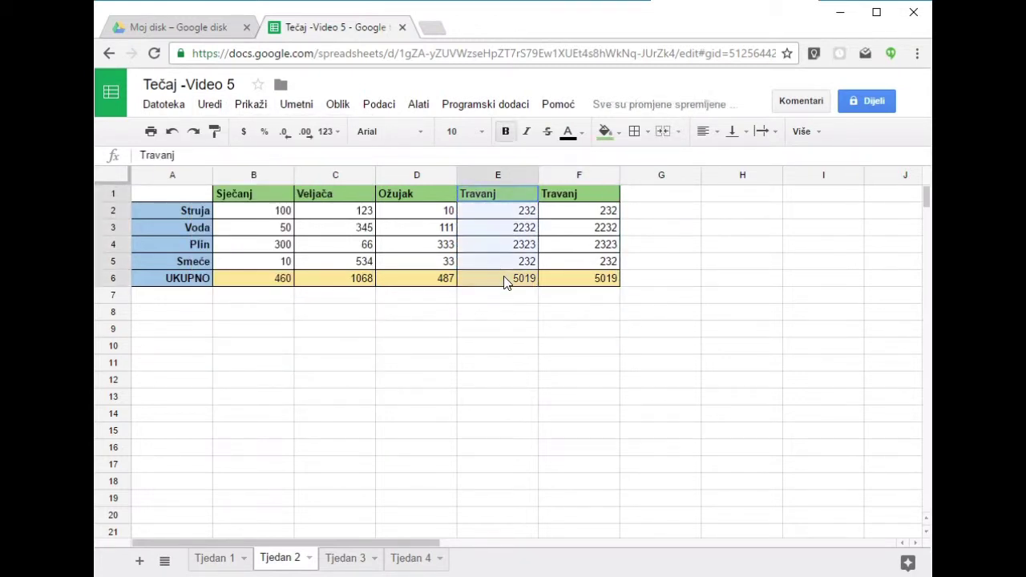
pyautogui.moveTo(593, 196); pyautogui.dragTo(593, 266)
pyautogui.click(658, 245)
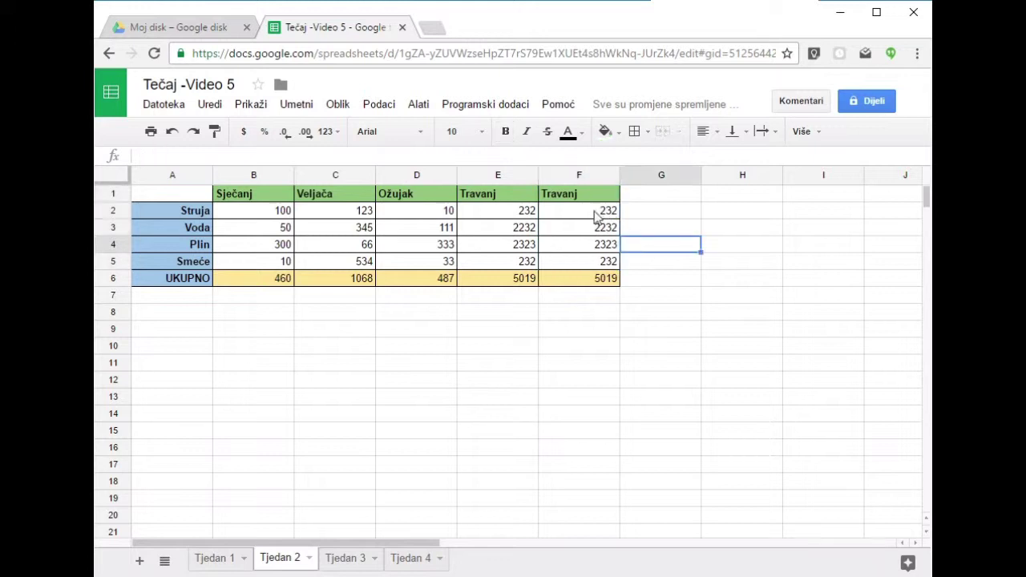
pyautogui.moveTo(593, 210); pyautogui.dragTo(593, 261)
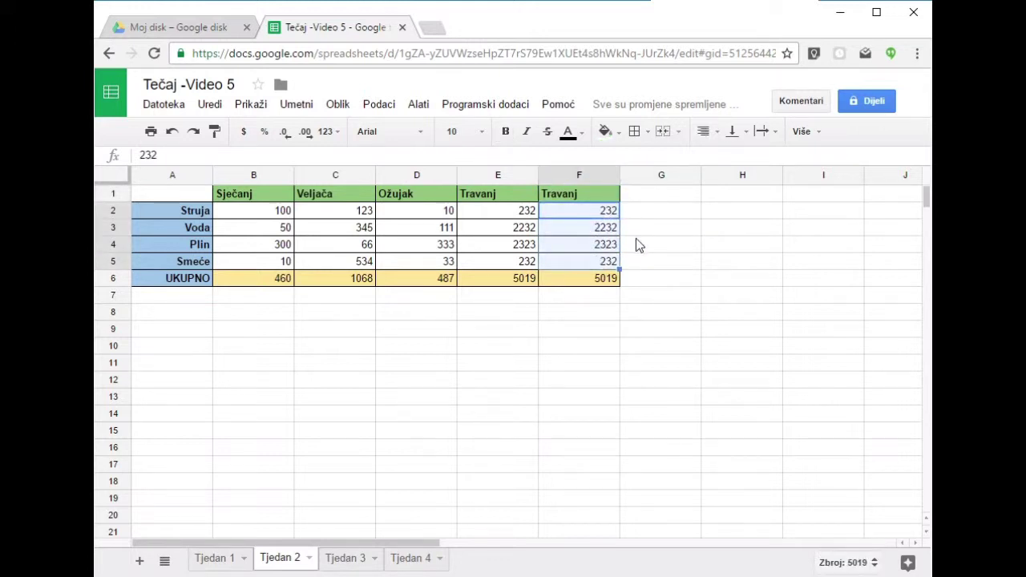
pyautogui.click(670, 240)
pyautogui.moveTo(607, 210); pyautogui.dragTo(611, 266)
pyautogui.press('Delete')
pyautogui.click(631, 339)
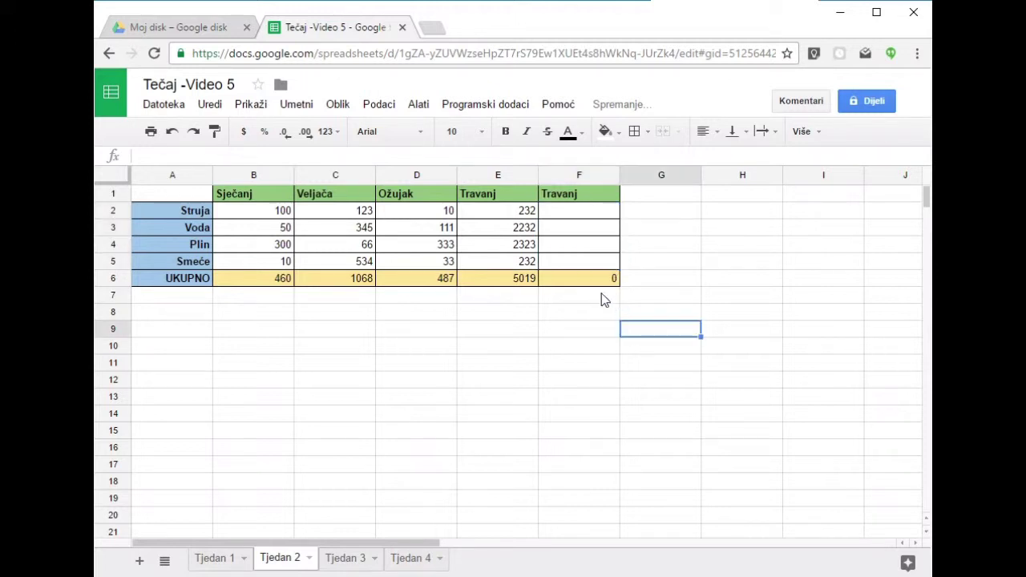
# Rename the copied header in F1 to Svibanj.
pyautogui.click(602, 278)
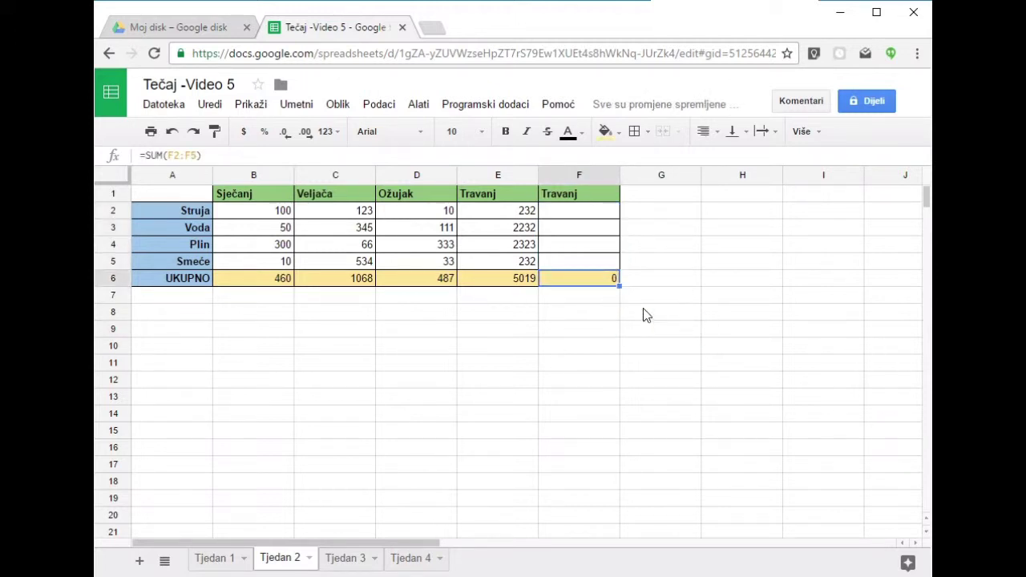
pyautogui.click(602, 200)
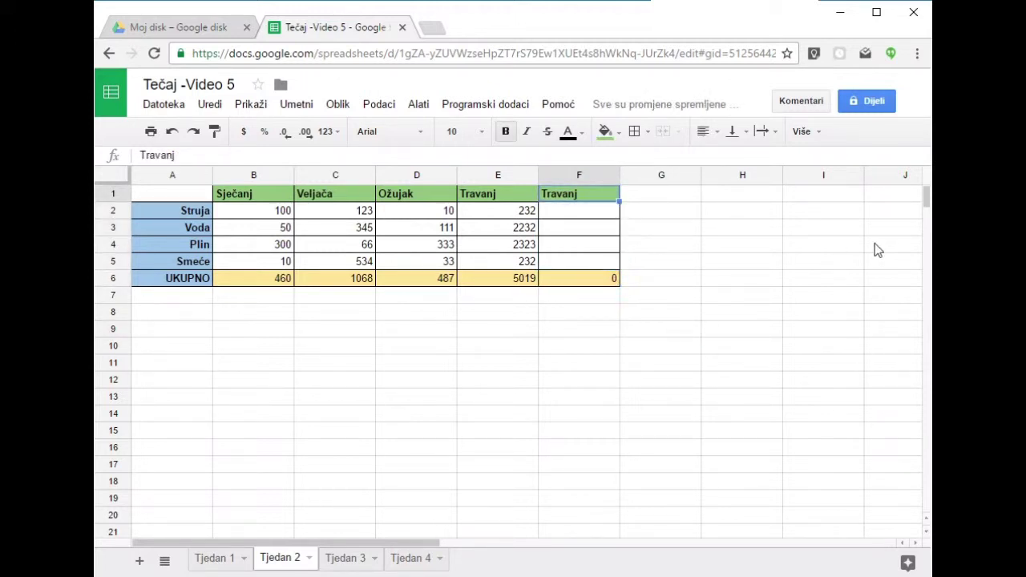
pyautogui.write('Sv')
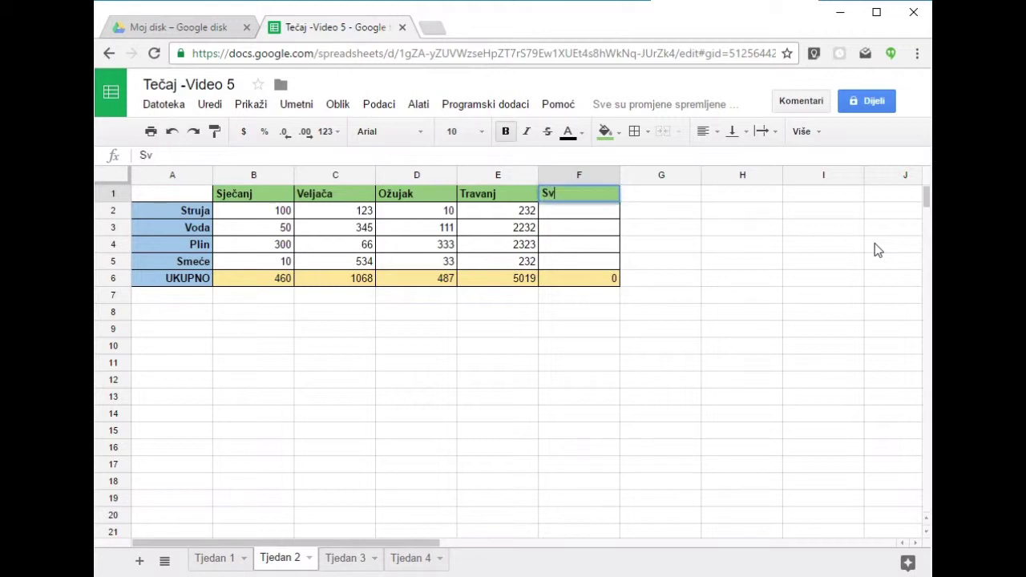
pyautogui.write('ibanj')
pyautogui.press('Return')
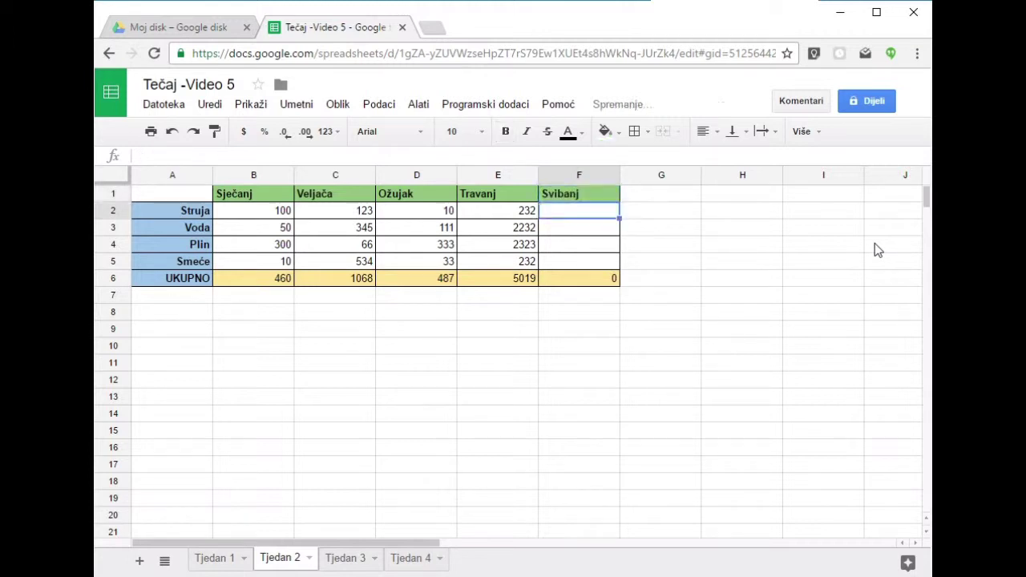
# Paste the copied Travanj column into column G and rename G1 to Lipanj.
pyautogui.click(641, 196)
pyautogui.click(210, 104)
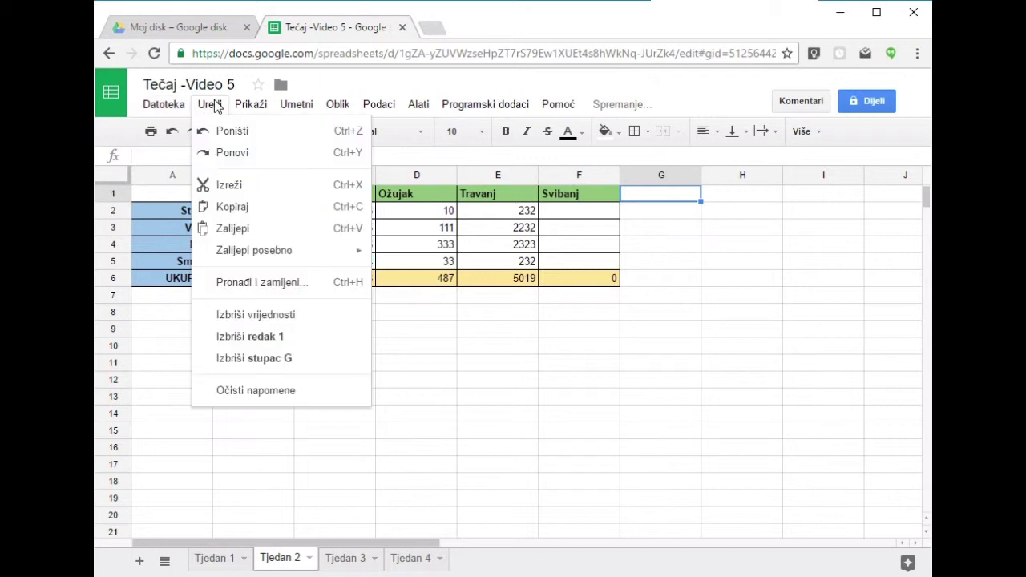
pyautogui.click(251, 229)
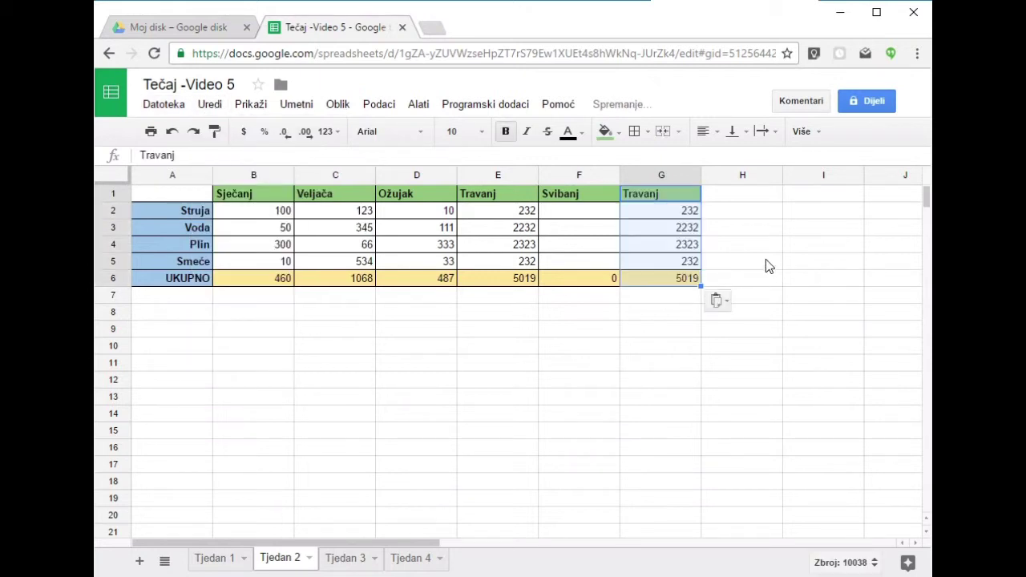
pyautogui.click(655, 198)
pyautogui.write('Lipanjž')
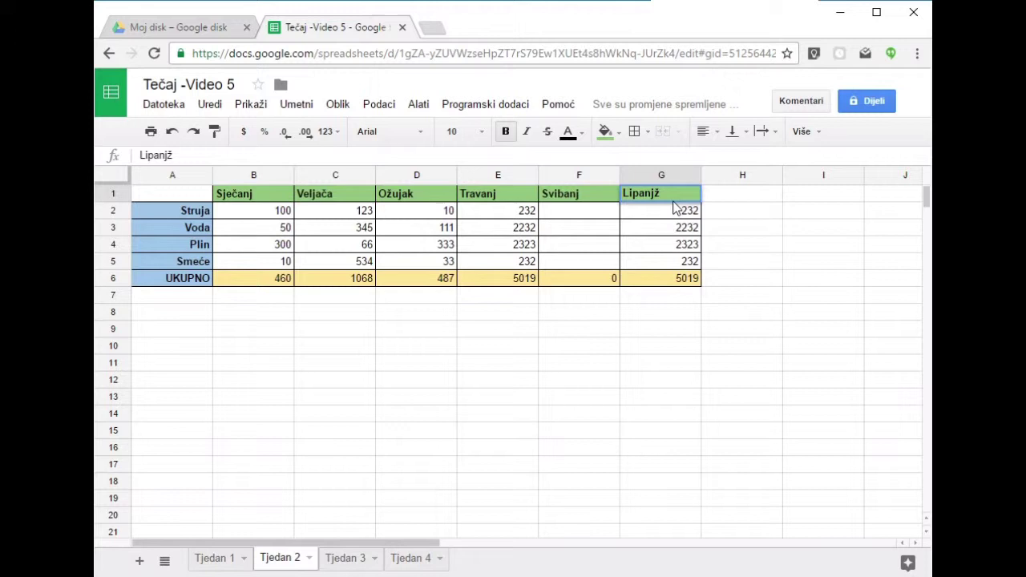
pyautogui.press('BackSpace')
pyautogui.press('Return')
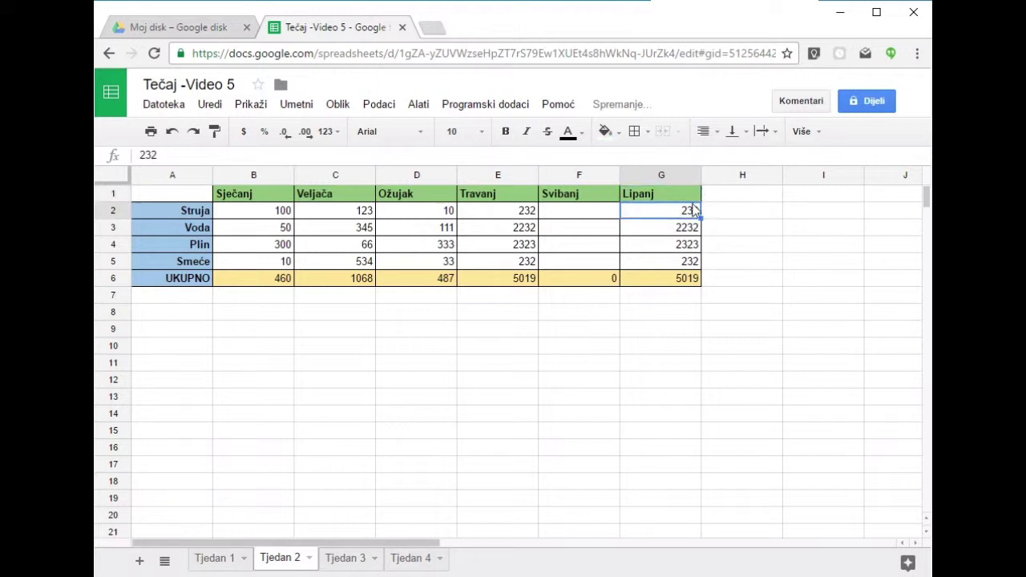
# Clear the copied values in G2:G5 so Lipanj totals 0.
pyautogui.keyDown('shift'); pyautogui.click(686, 263); pyautogui.keyUp('shift')
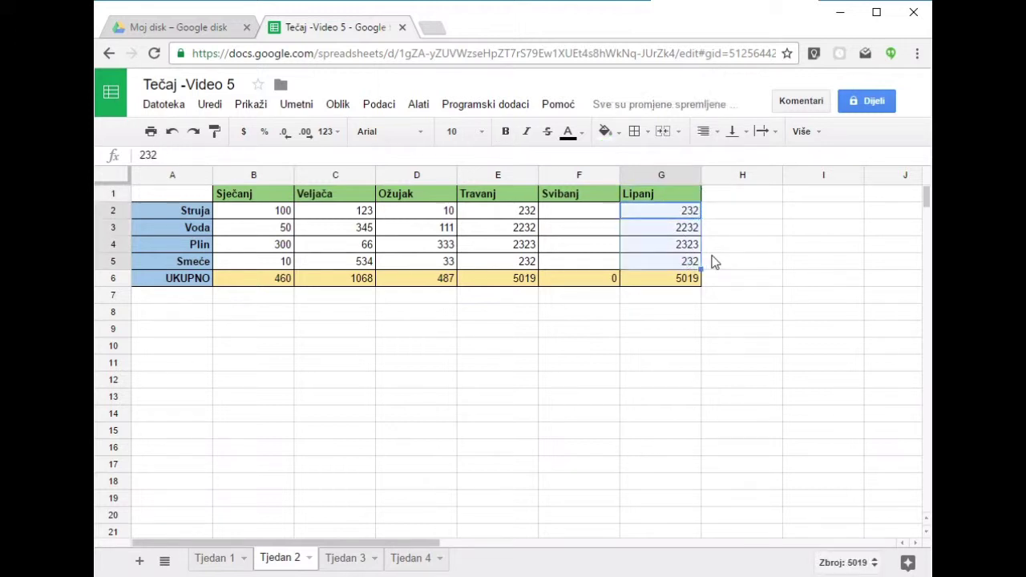
pyautogui.press('Delete')
pyautogui.click(709, 329)
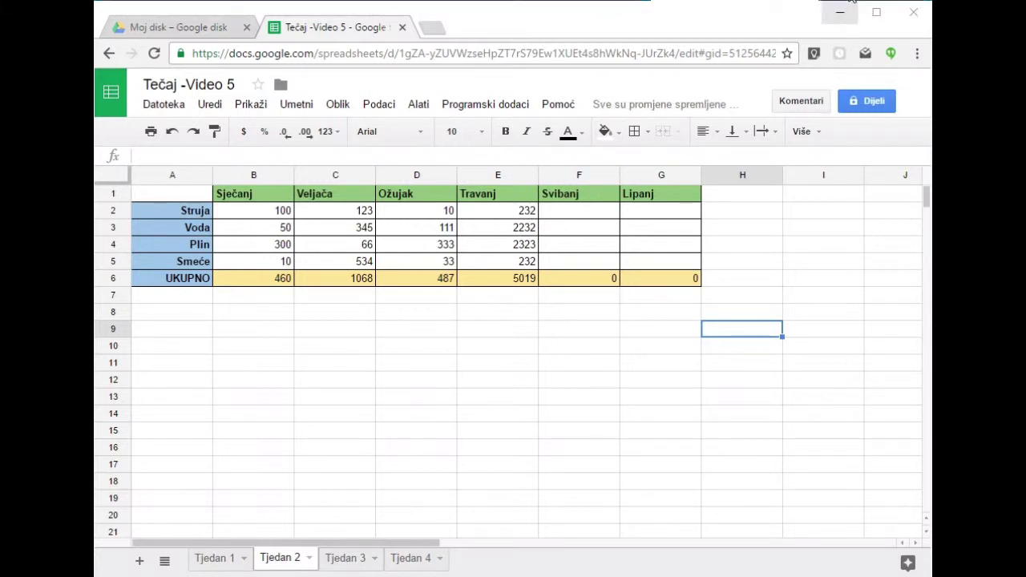
pyautogui.moveTo(495, 198)
pyautogui.mouseDown()
pyautogui.moveTo(516, 190)
pyautogui.moveTo(562, 222)
pyautogui.mouseUp()
pyautogui.moveTo(485, 190); pyautogui.dragTo(521, 194)
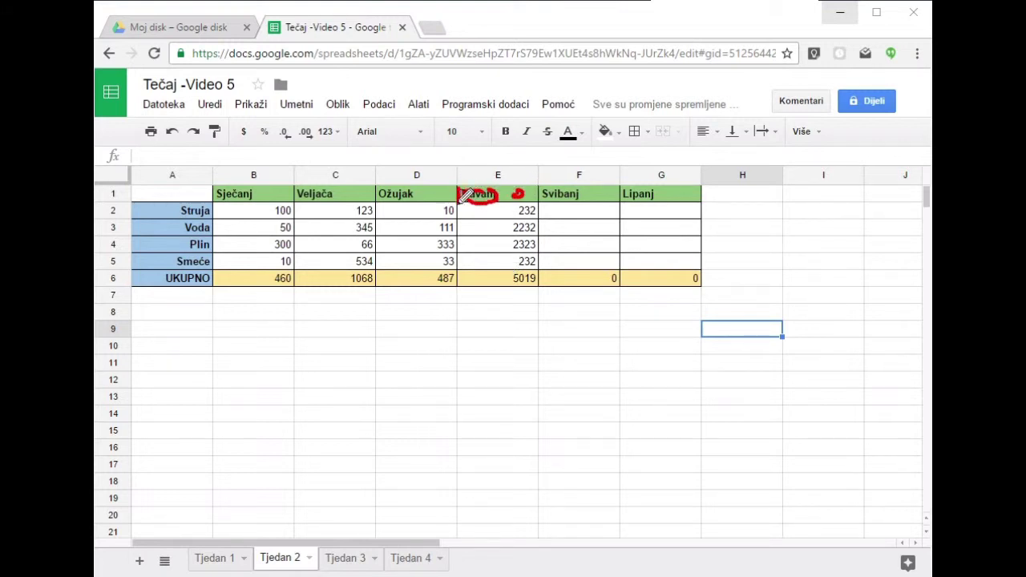
pyautogui.press('Escape')
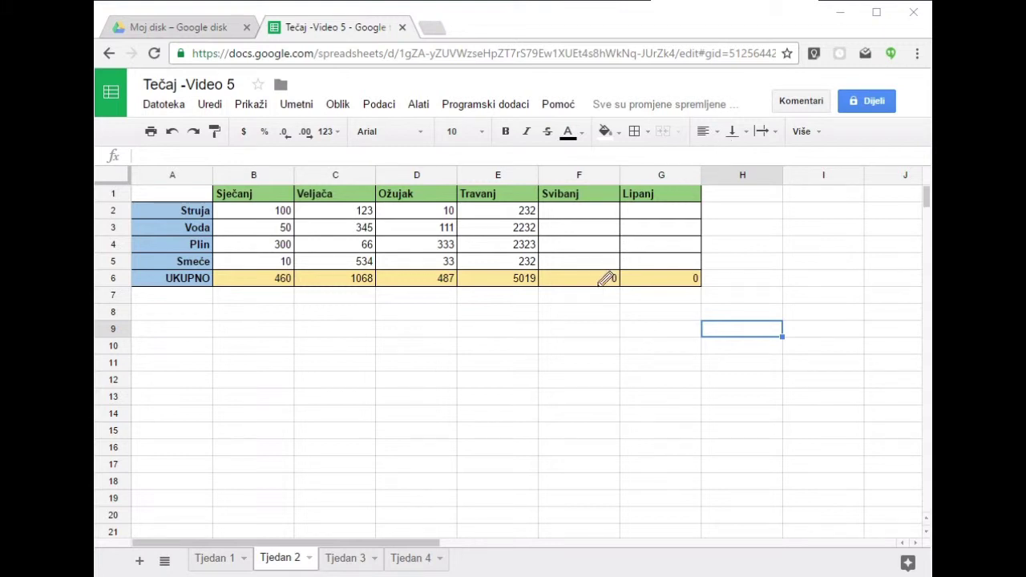
pyautogui.click(515, 286)
pyautogui.click(593, 282)
pyautogui.click(523, 282)
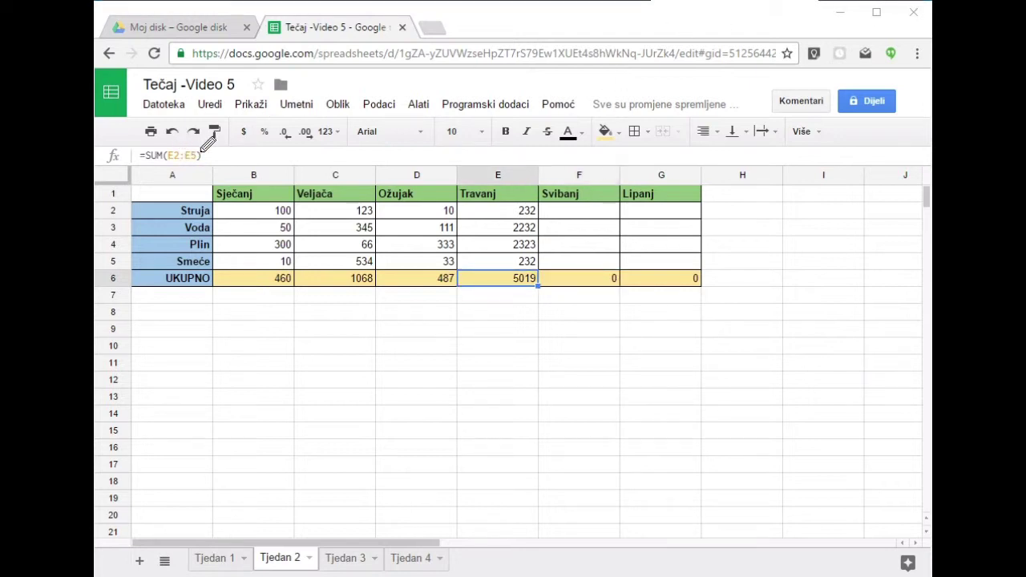
pyautogui.click(611, 278)
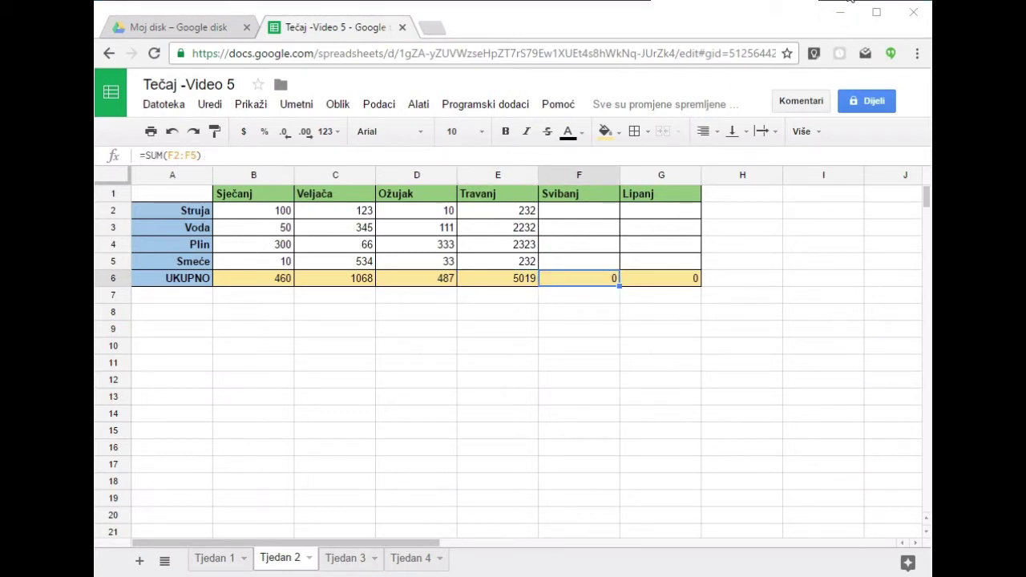
pyautogui.click(569, 314)
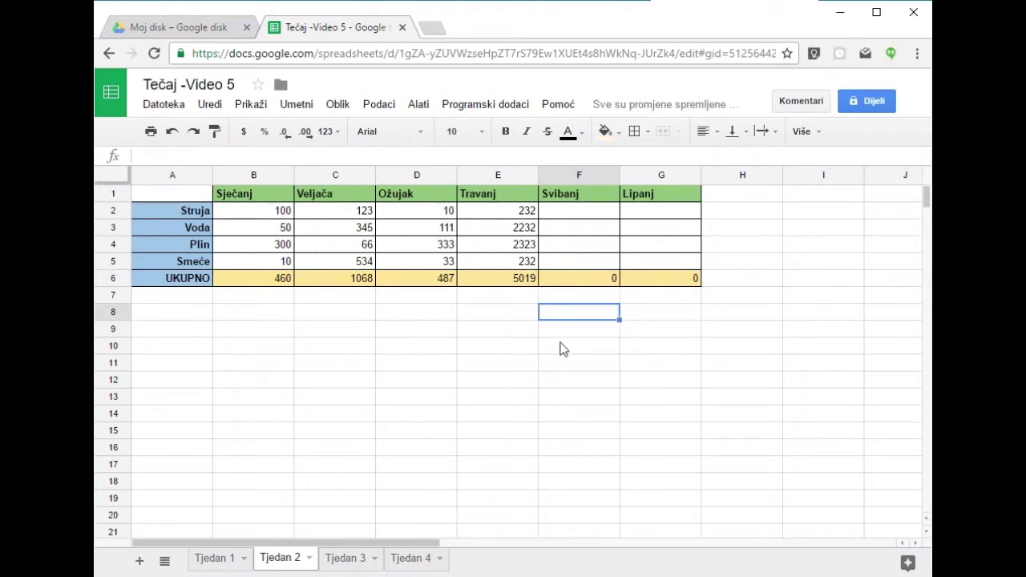
pyautogui.click(665, 329)
pyautogui.click(687, 285)
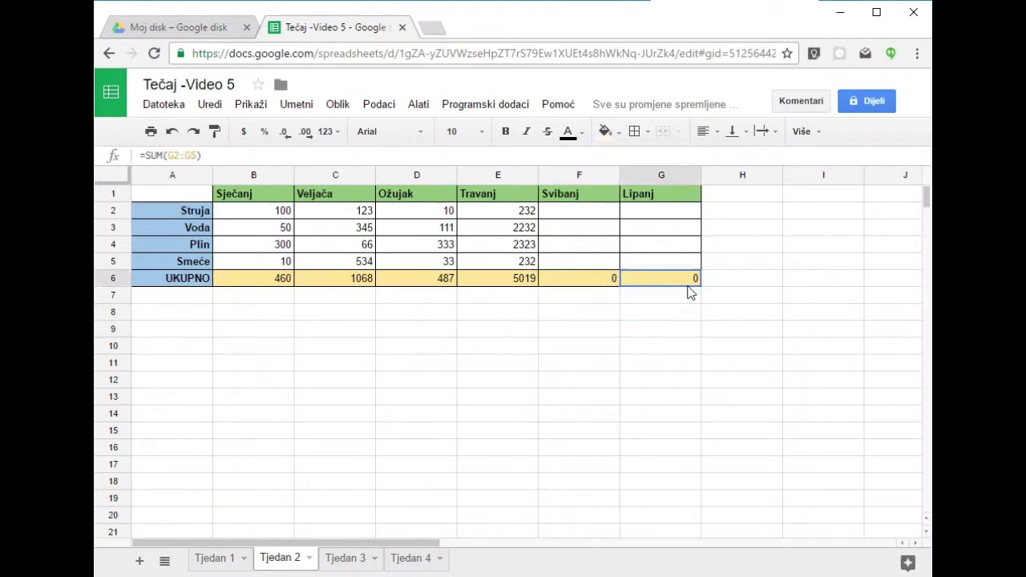
pyautogui.click(578, 212)
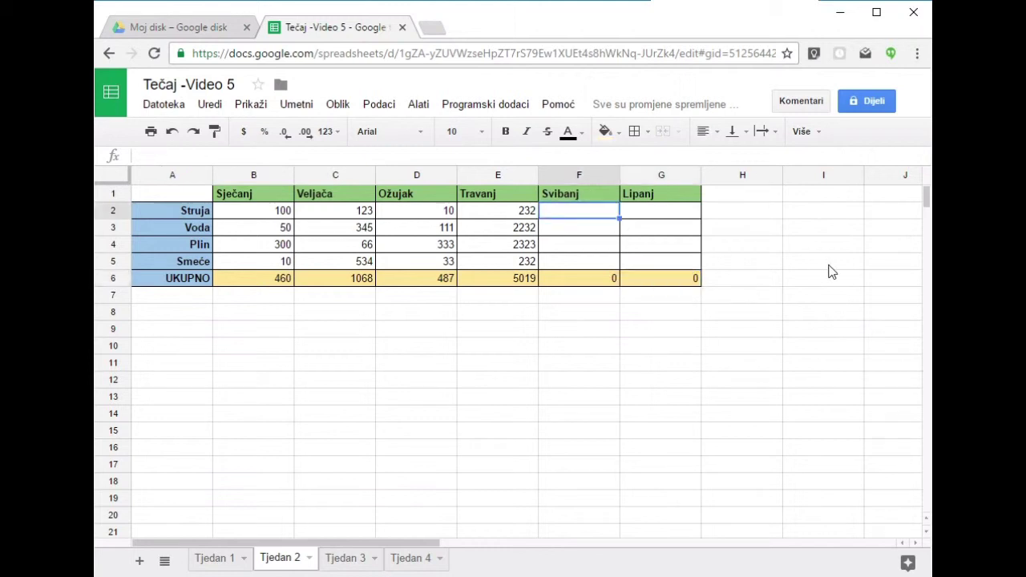
# Enter 1, 2, 3, 4, 5 down Svibanj cells F2:F6.
pyautogui.write('1 2 3 4')
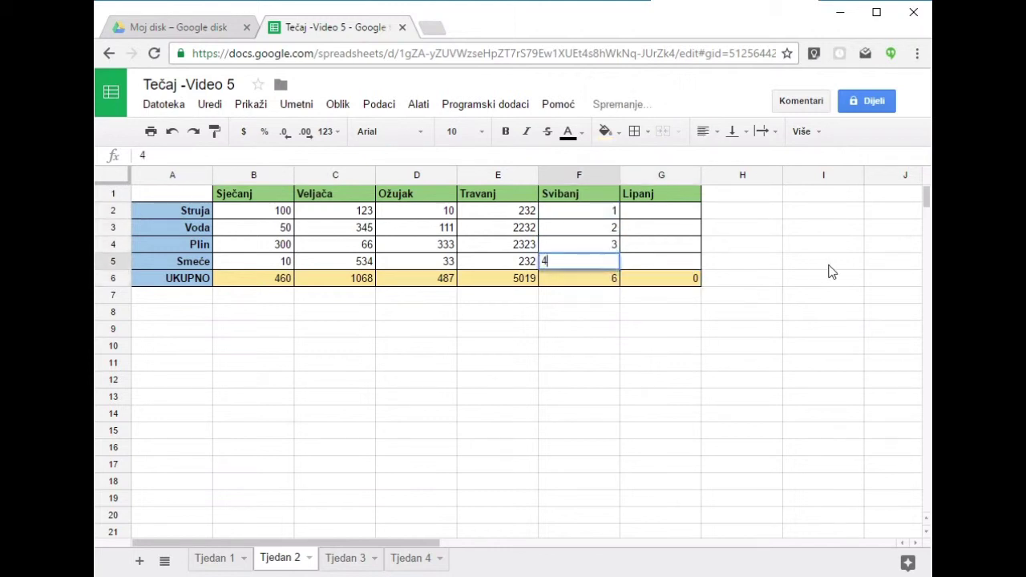
pyautogui.write(' 5')
pyautogui.press('Up')
pyautogui.press('Up')
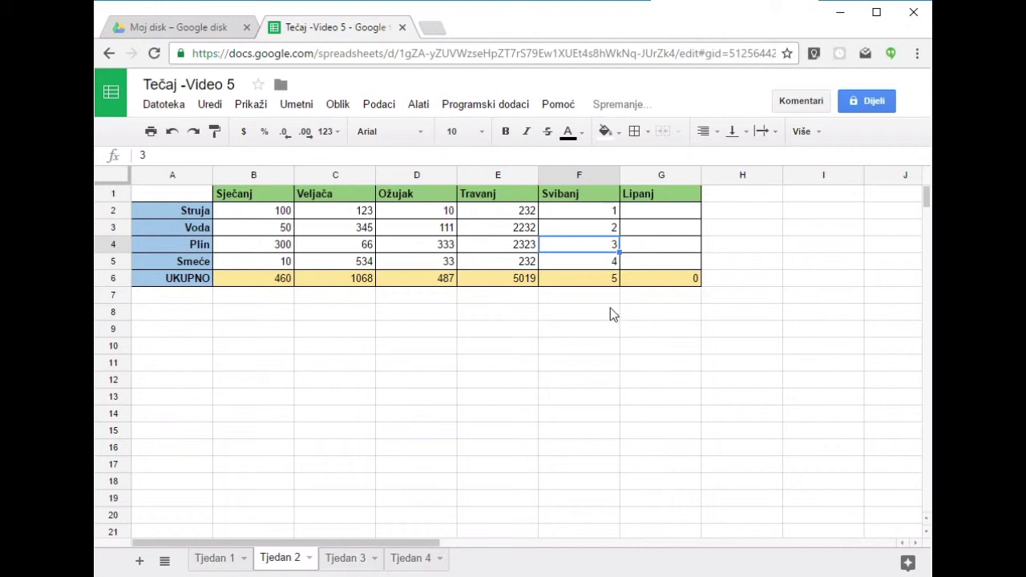
pyautogui.click(602, 281)
pyautogui.click(594, 171)
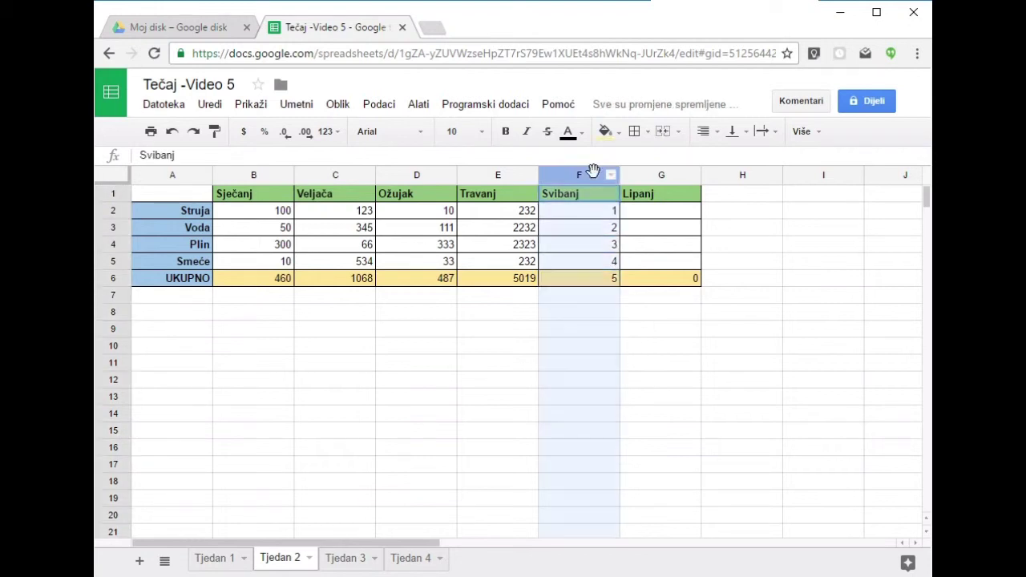
pyautogui.click(651, 296)
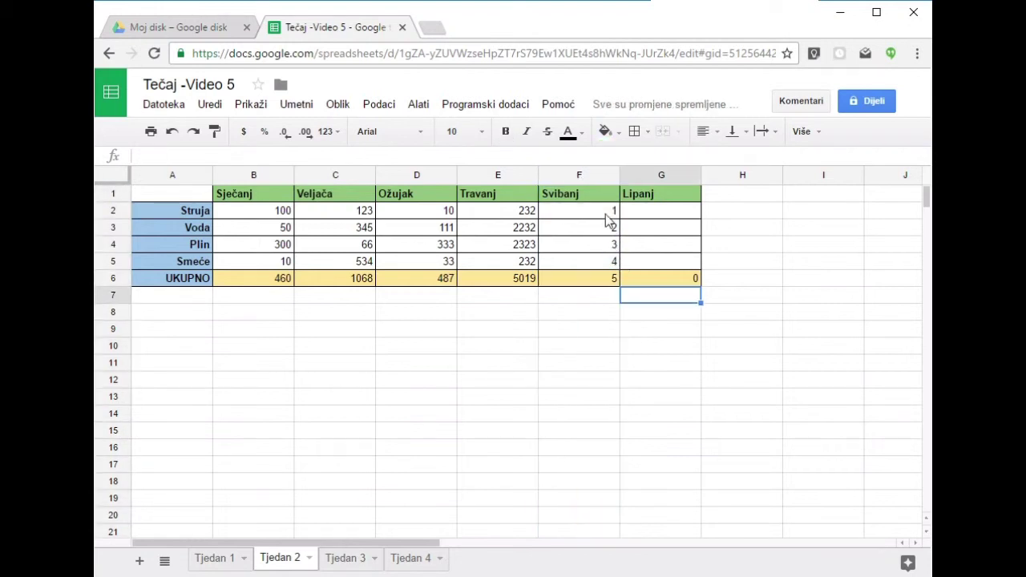
# Enter 1 into each Lipanj cell G2:G5, giving a total of 4.
pyautogui.click(670, 213)
pyautogui.write('1')
pyautogui.press('Return')
pyautogui.write('1 1 1')
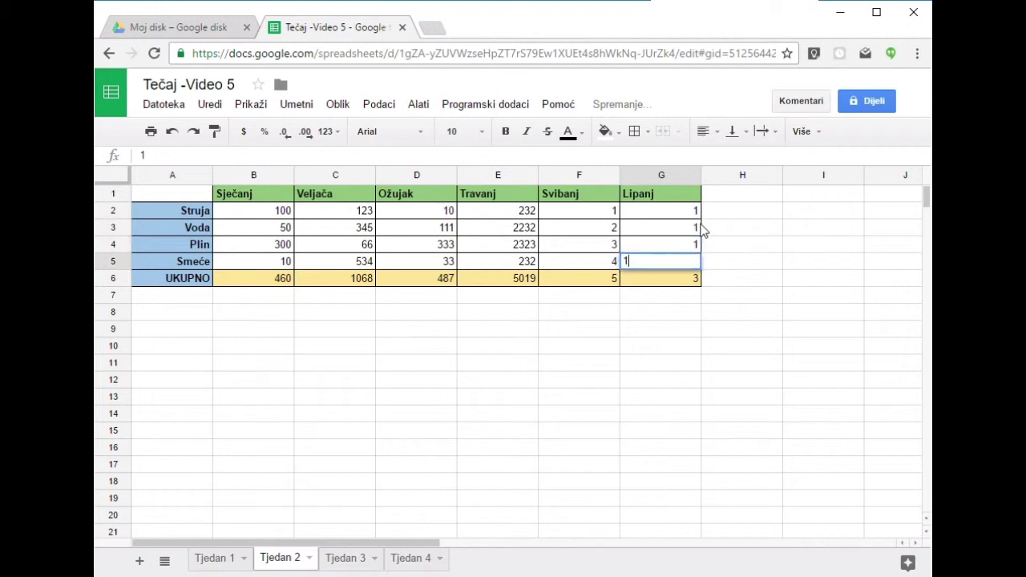
pyautogui.press('Return')
pyautogui.click(747, 275)
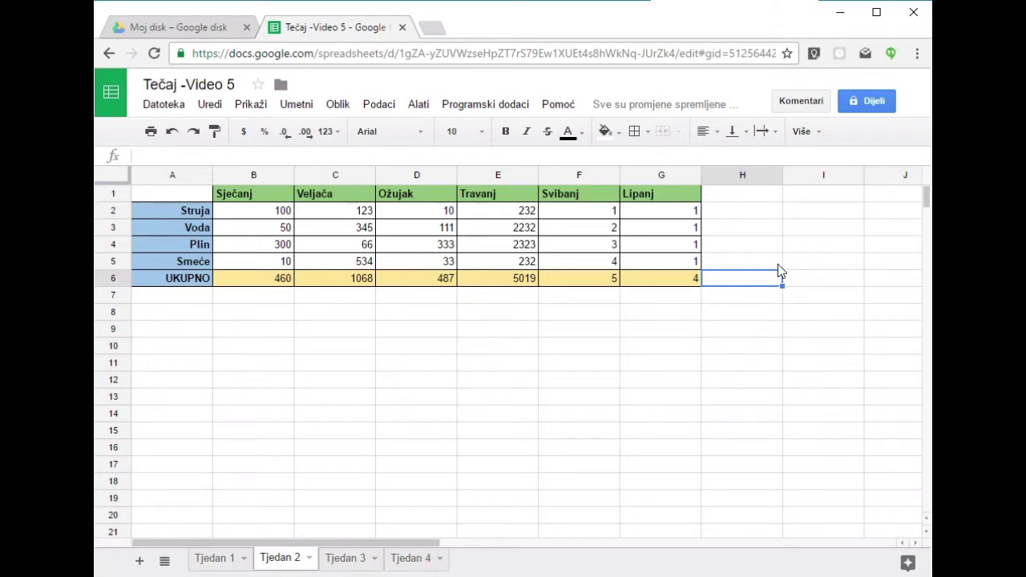
pyautogui.click(647, 328)
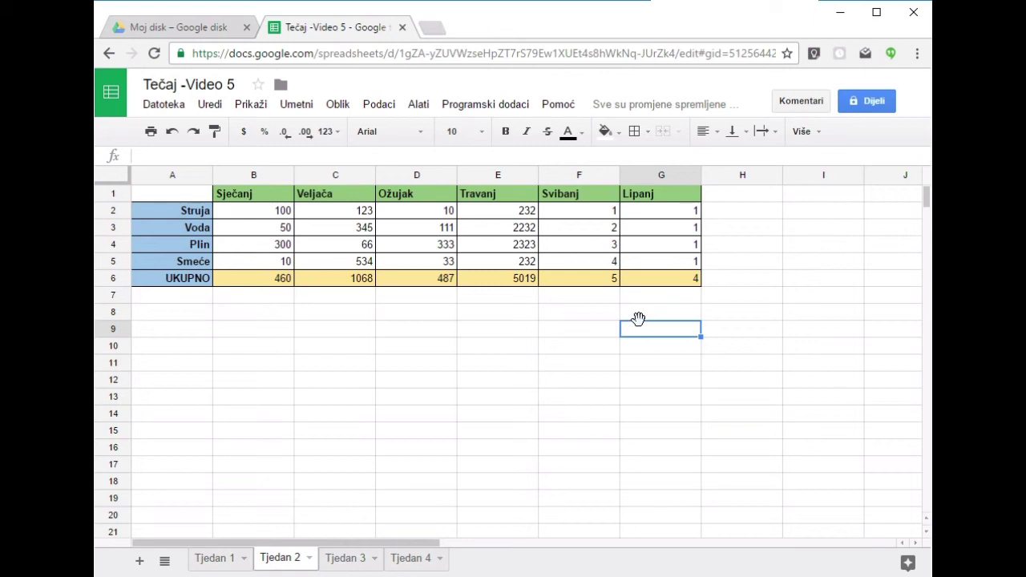
pyautogui.click(253, 314)
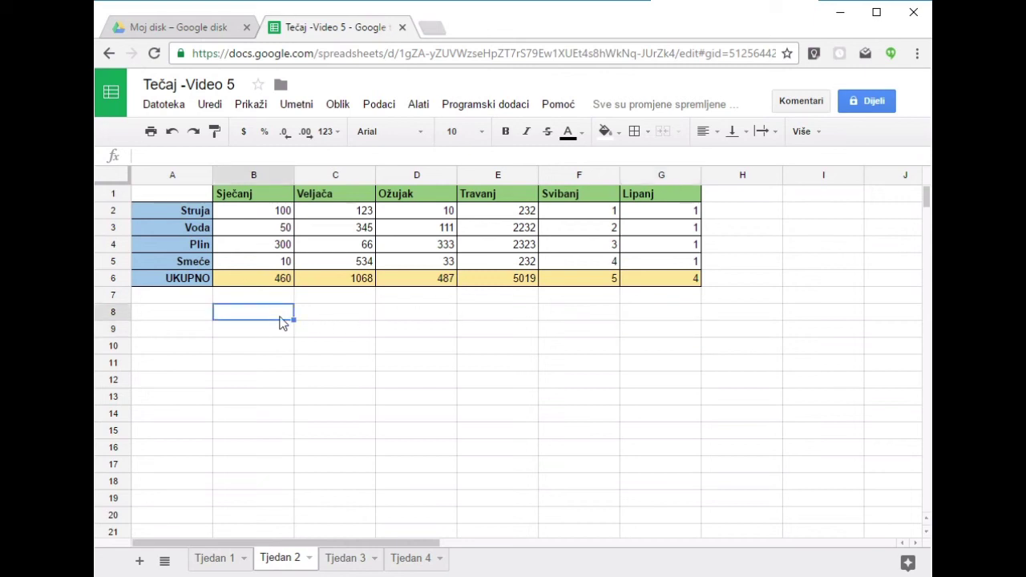